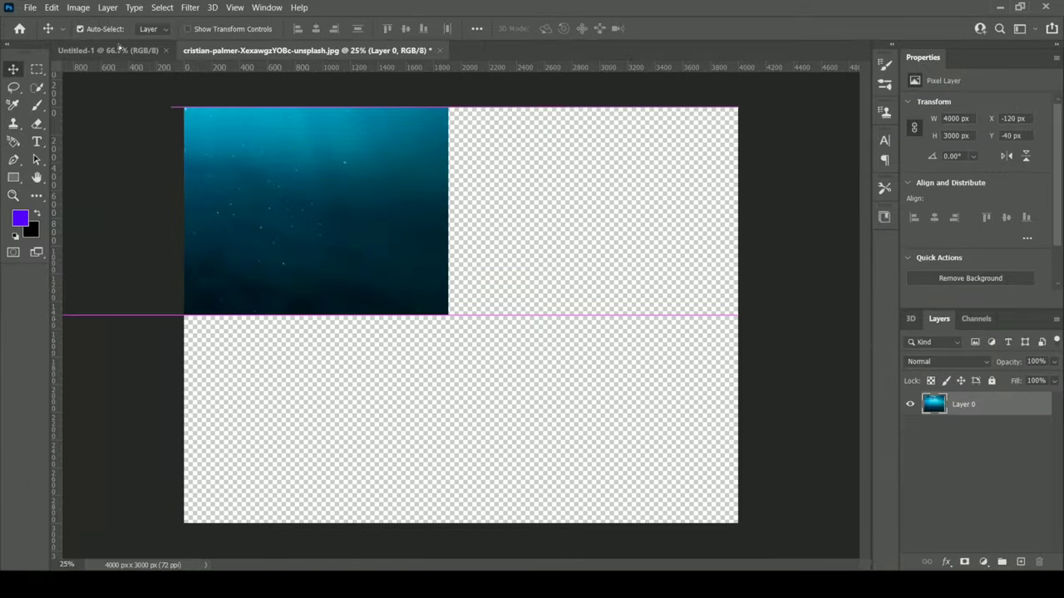
- Scale the ocean photo to fill the Untitled-1 canvas
left_click(116, 50)
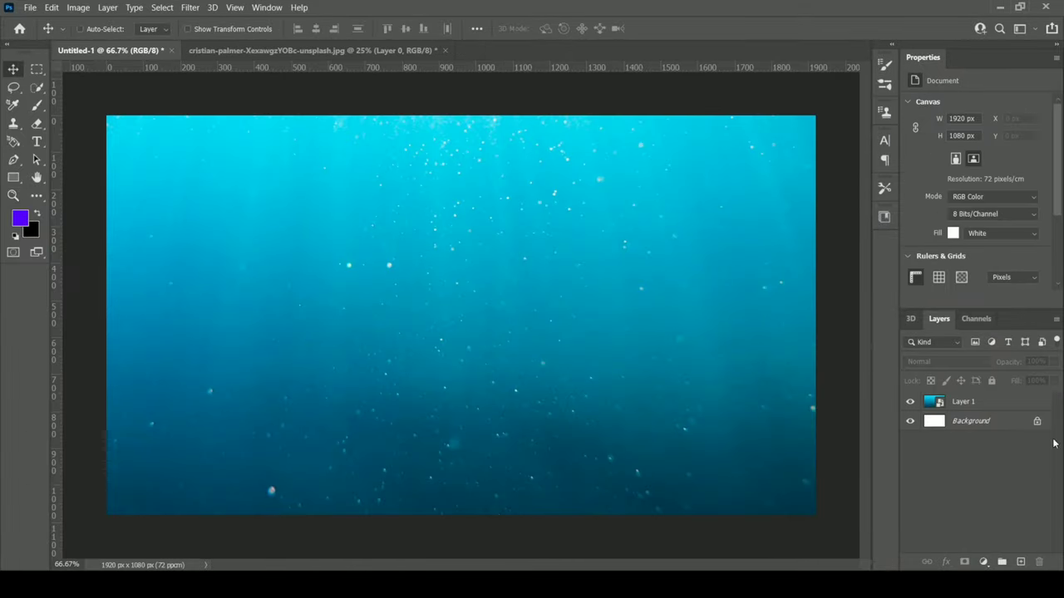
left_click(962, 402)
key("ctrl+t")
key("Return")
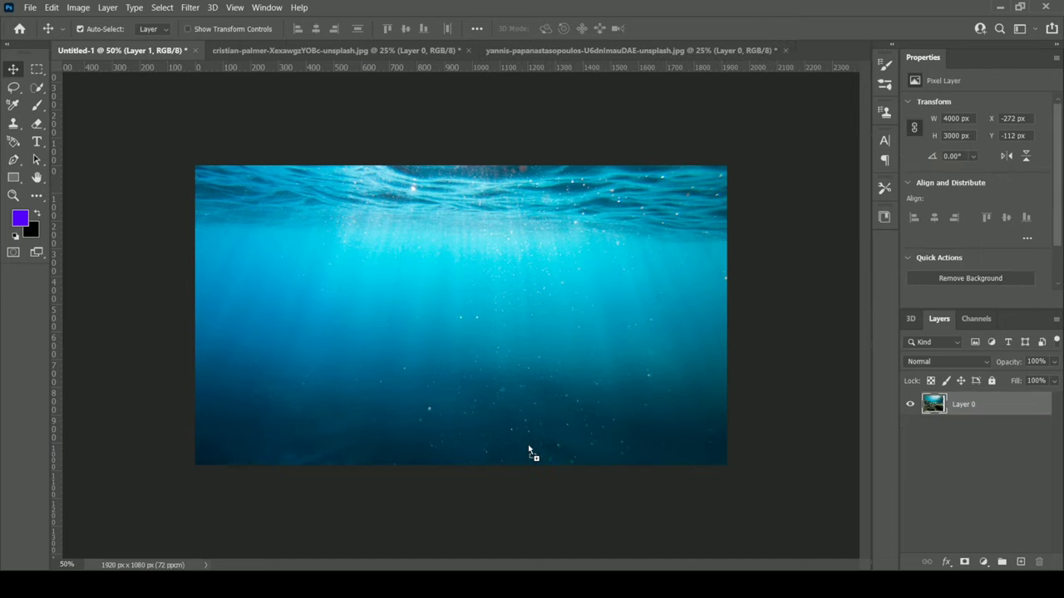
- Set the rocky seabed layer to Overlay and compare the scene with layers toggled
key("shift+alt+o")
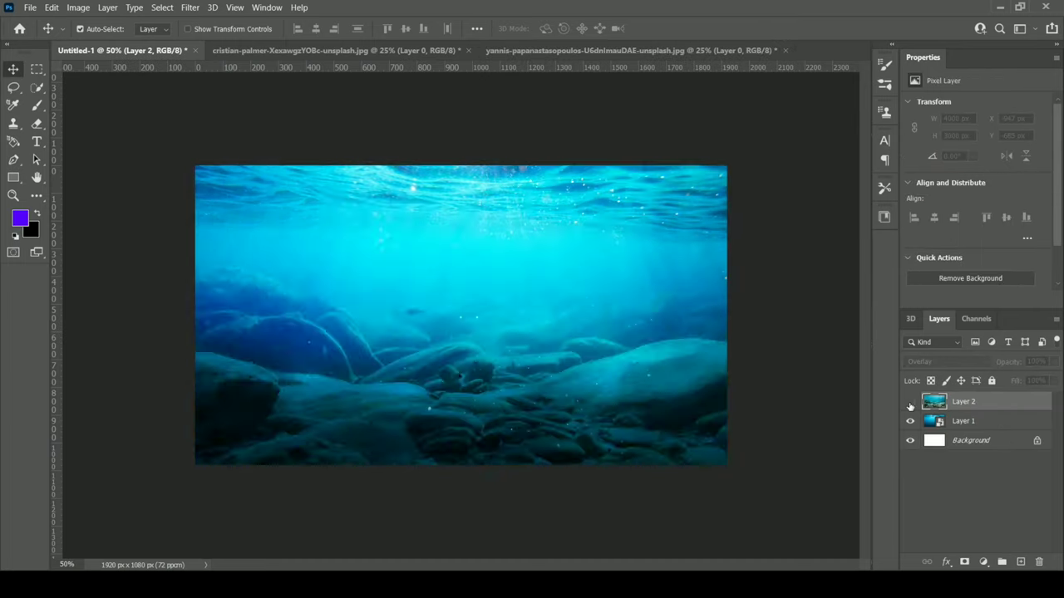
left_click(910, 401)
left_click(910, 401)
left_click(910, 401)
left_click(910, 421)
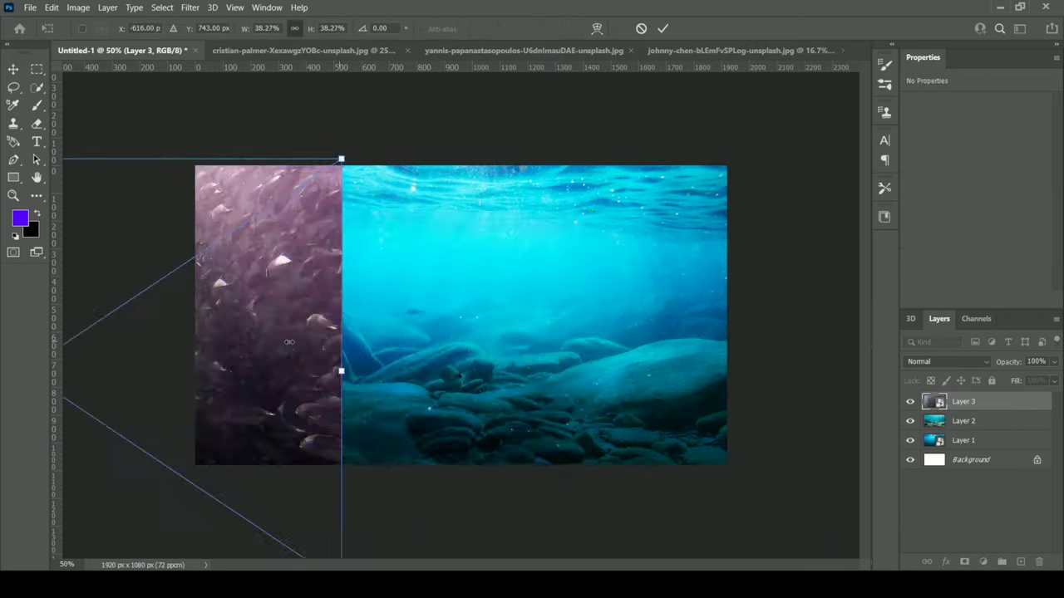
- Set the fish layer to Overlay and reveal it at the lower left through a black mask
key("Return")
key("shift+alt+o")
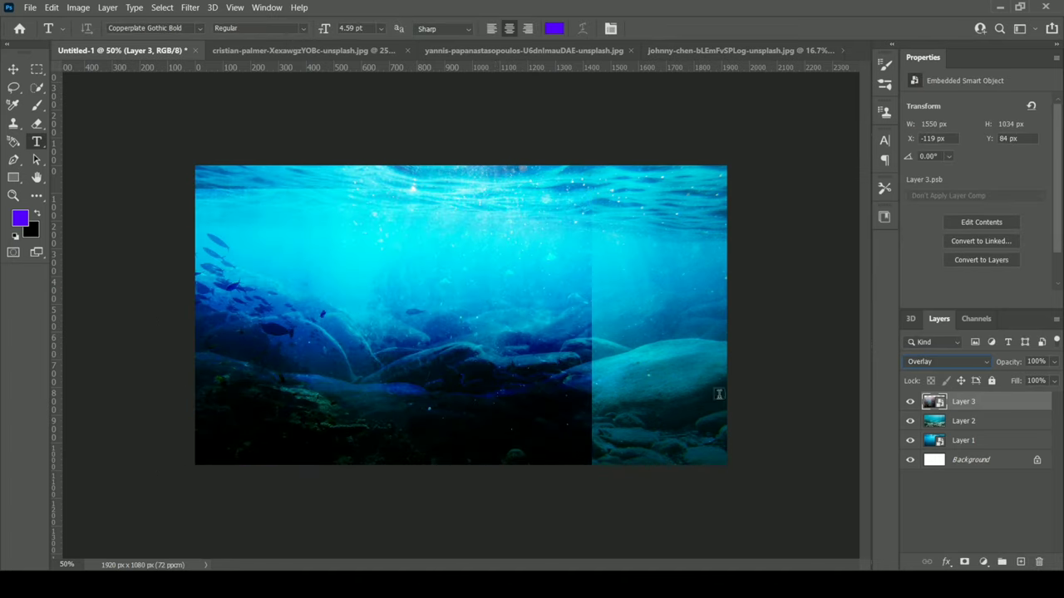
left_click(964, 564, "alt")
key("b")
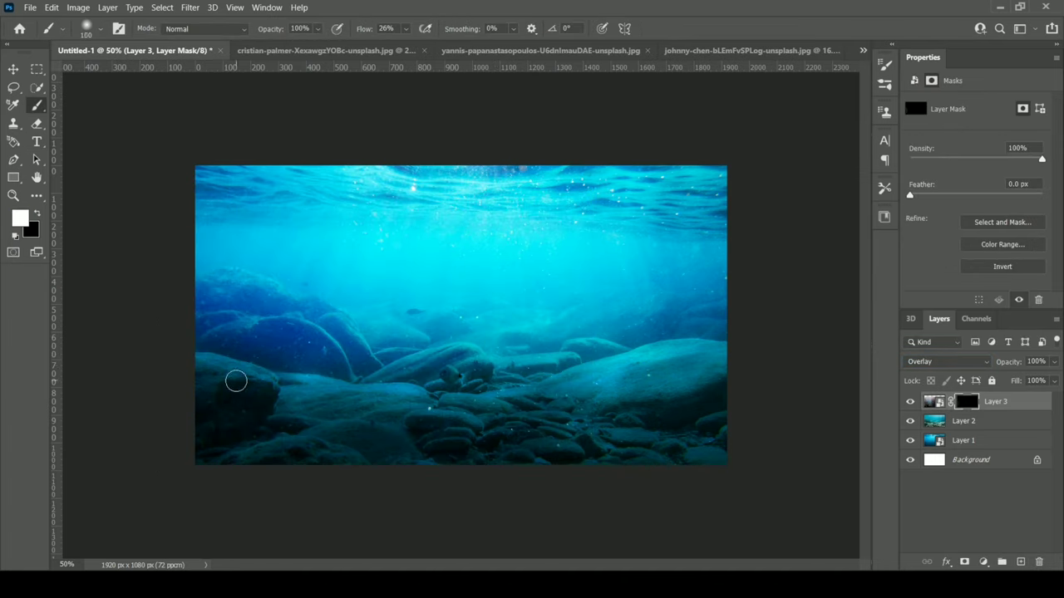
key("bracketright")
key("bracketright")
mouse_move(235, 381)
left_mouse_down()
mouse_move(307, 439)
mouse_move(150, 366)
left_mouse_up()
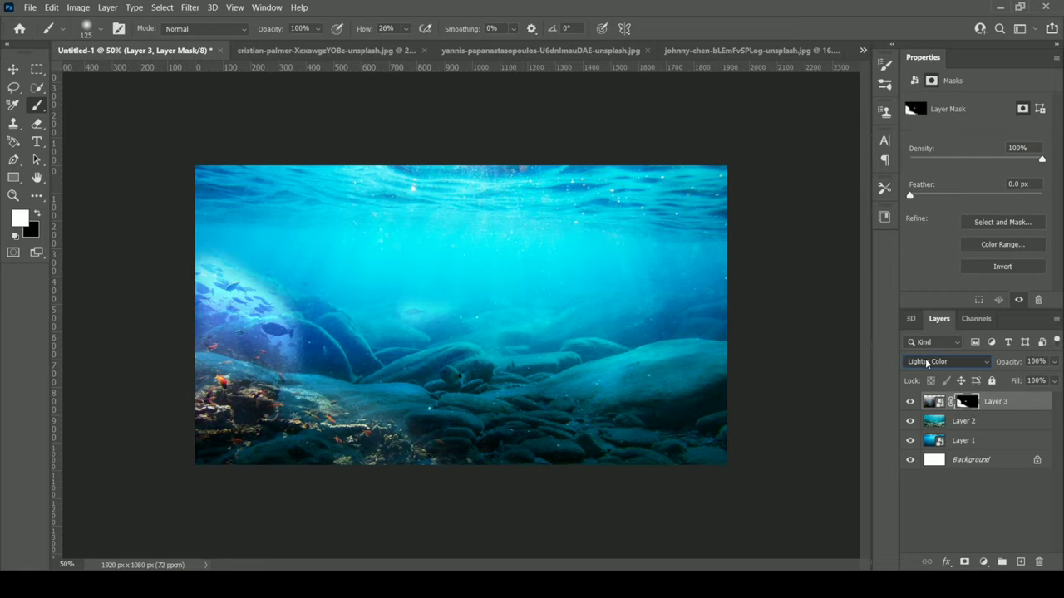
scroll(925, 366, "down", 1)
key("Up")
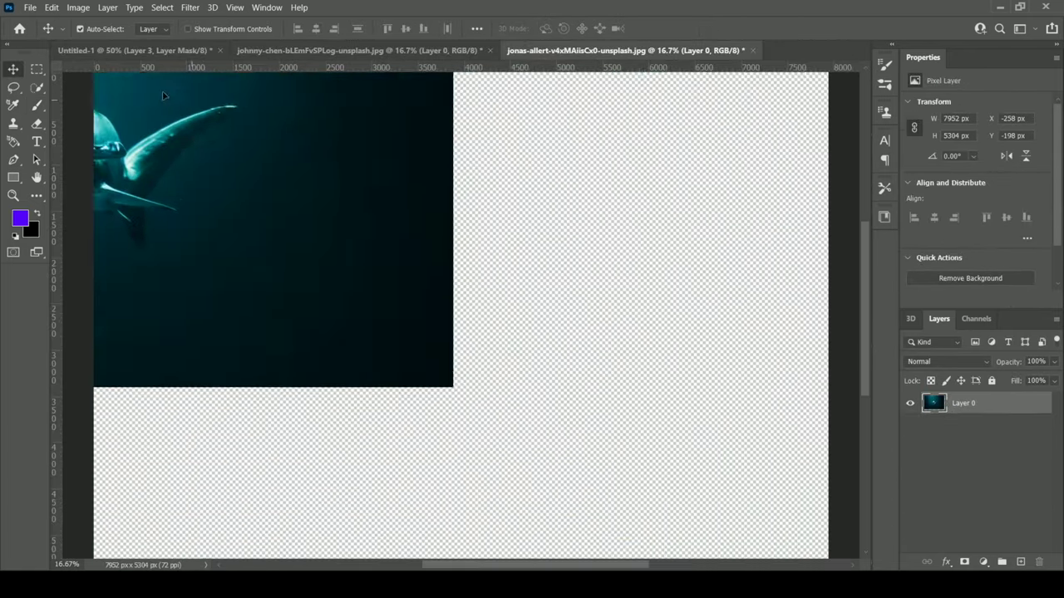
- Resize the shark photo and keep its layer at Normal blending
key("ctrl+t")
key("ctrl+0")
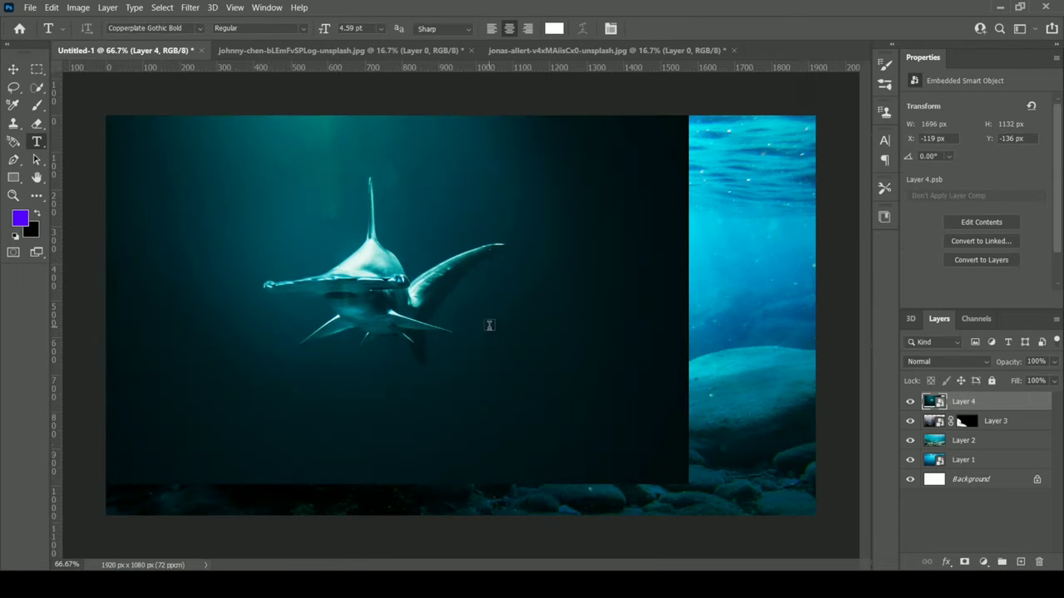
key("Up")
key("Up")
key("Up")
key("Up")
key("Up")
key("Up")
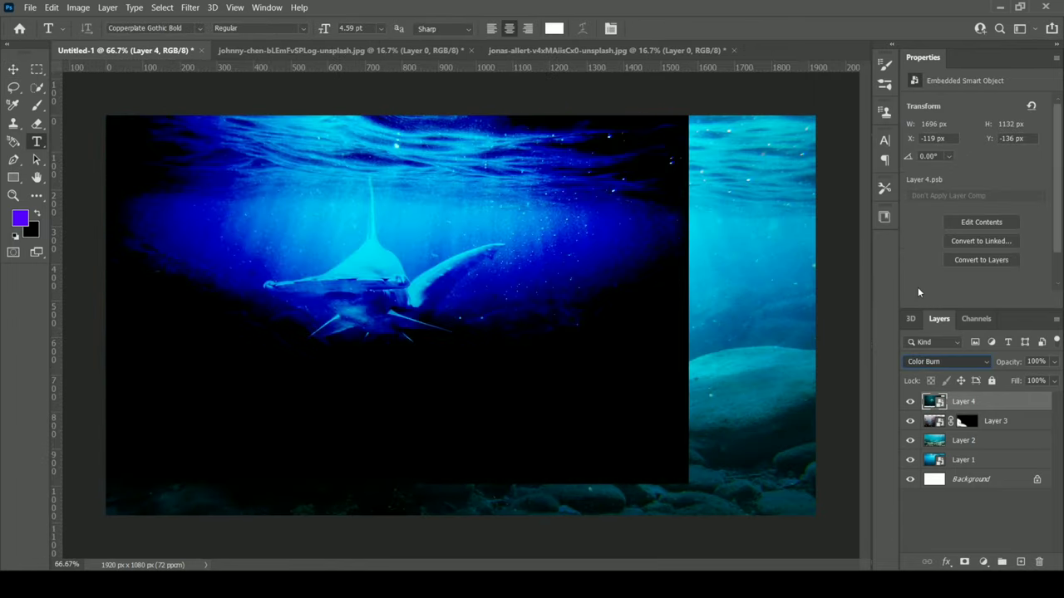
key("Up")
key("Up")
- Paint the shark's head, body and fin into view on its layer mask
left_click_drag(369, 274, 370, 187)
mouse_move(249, 286)
left_mouse_down()
mouse_move(491, 249)
mouse_move(349, 362)
left_mouse_up()
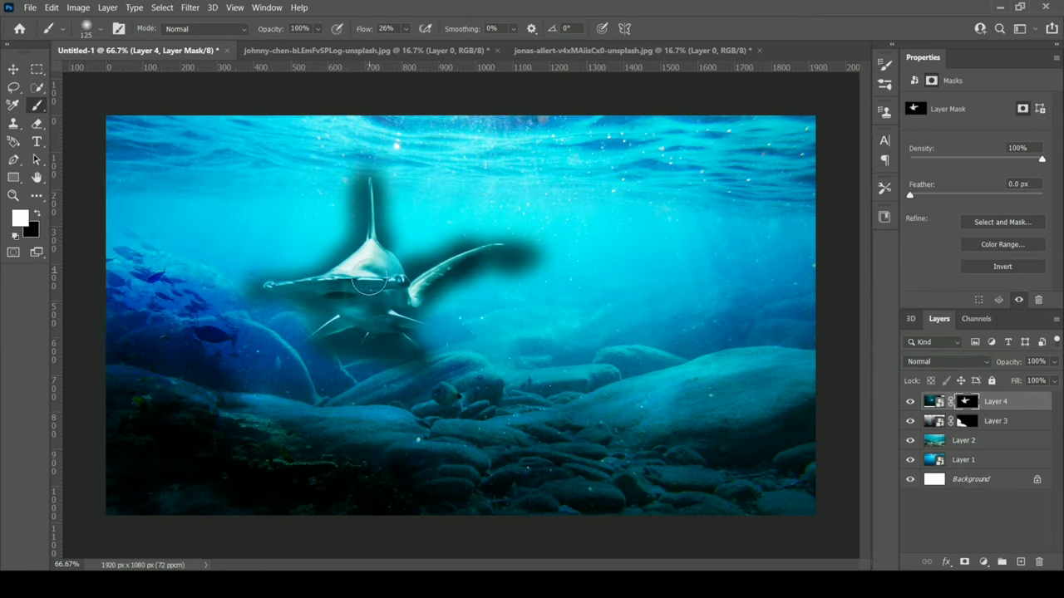
mouse_move(370, 282)
left_mouse_down()
mouse_move(527, 325)
mouse_move(440, 285)
mouse_move(387, 321)
left_mouse_up()
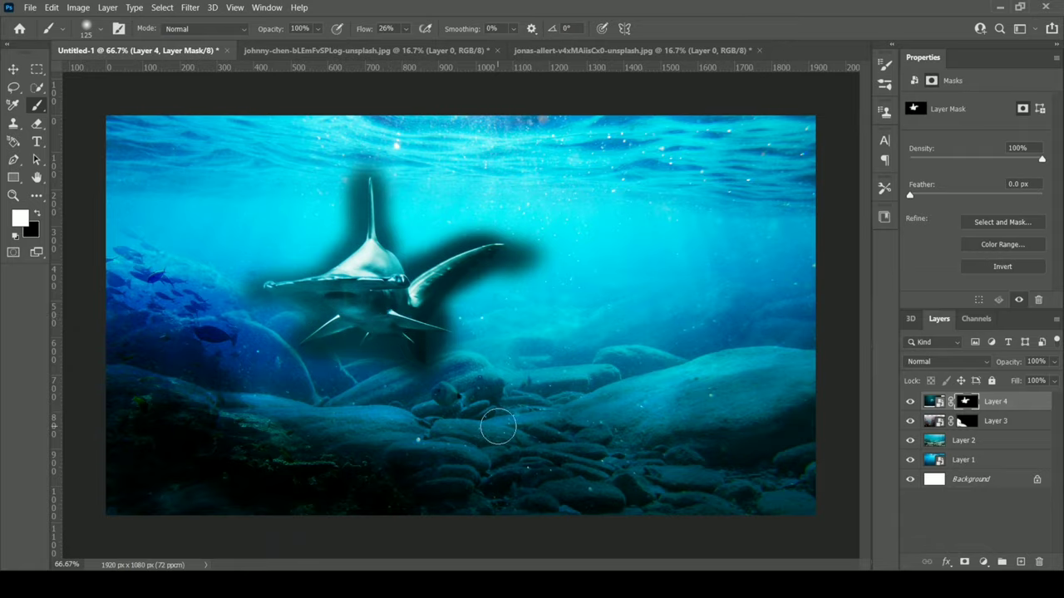
key("ctrl+plus")
key("ctrl+plus")
key("ctrl+plus")
mouse_move(346, 420)
left_mouse_down()
mouse_move(335, 466)
mouse_move(413, 373)
mouse_move(295, 467)
left_mouse_up()
- Paint black with a 60 px brush to remove the dark patch and shadow around the upper fin
key("x")
left_click_drag(373, 387, 416, 305)
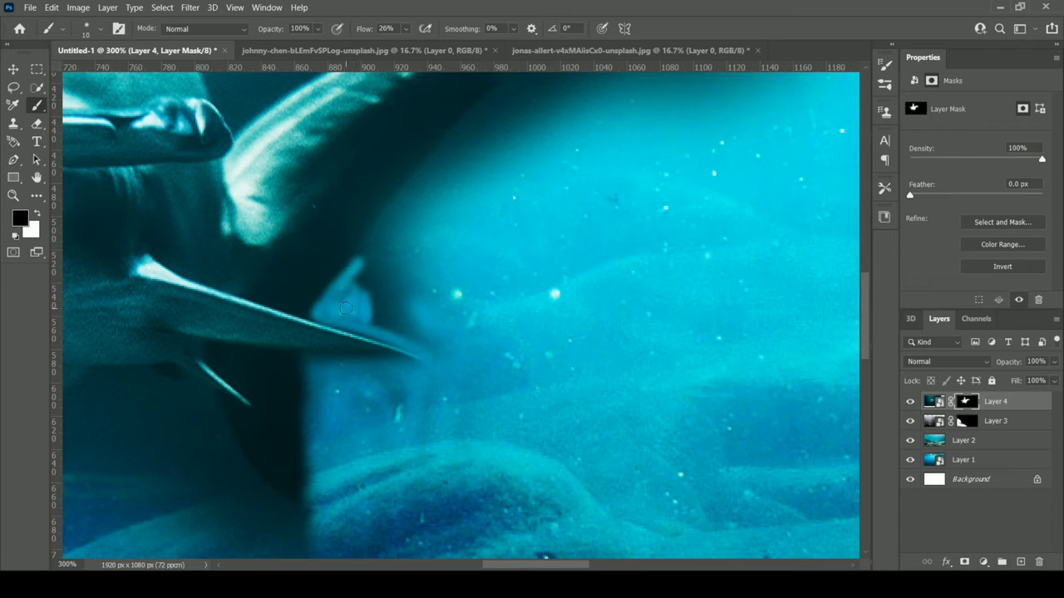
key("bracketright")
key("bracketright")
key("bracketright")
key("ctrl+minus")
key("ctrl+minus")
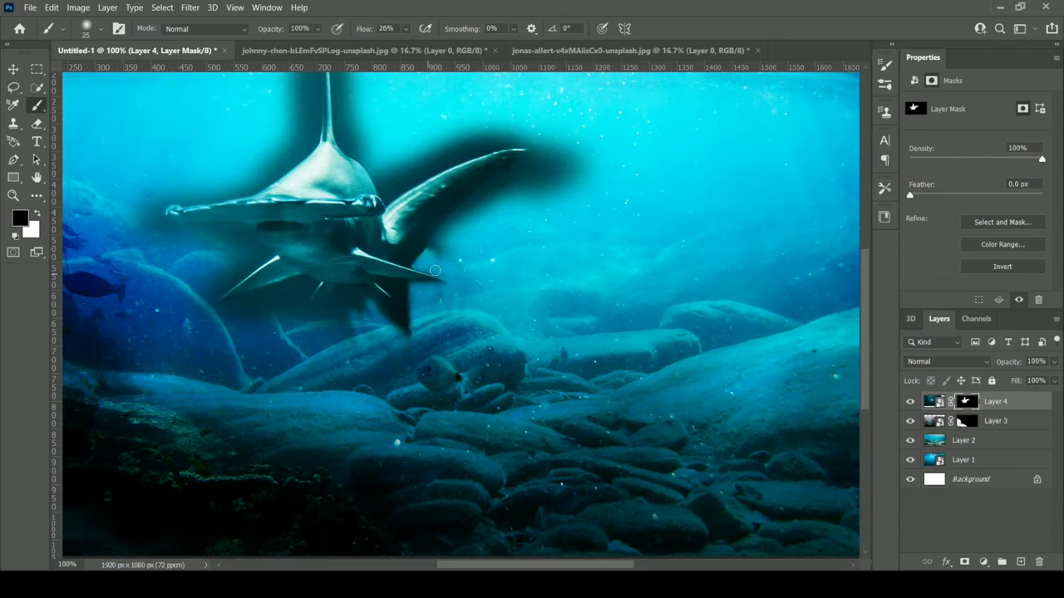
key("bracketright")
key("bracketright")
key("bracketright")
mouse_move(549, 174)
left_mouse_down()
mouse_move(505, 162)
mouse_move(432, 266)
mouse_move(551, 163)
left_mouse_up()
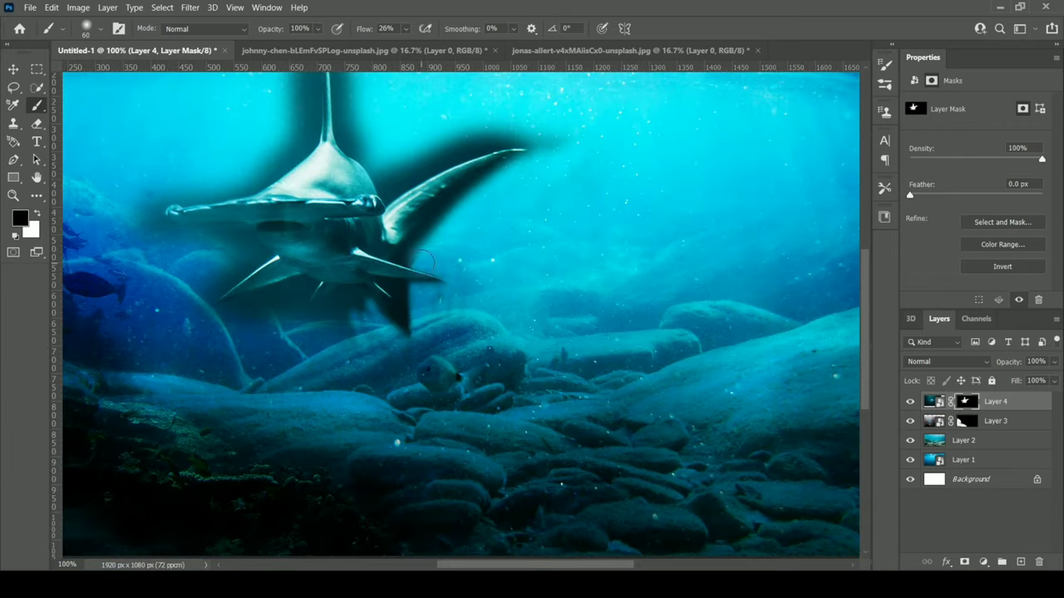
left_click_drag(390, 183, 540, 149)
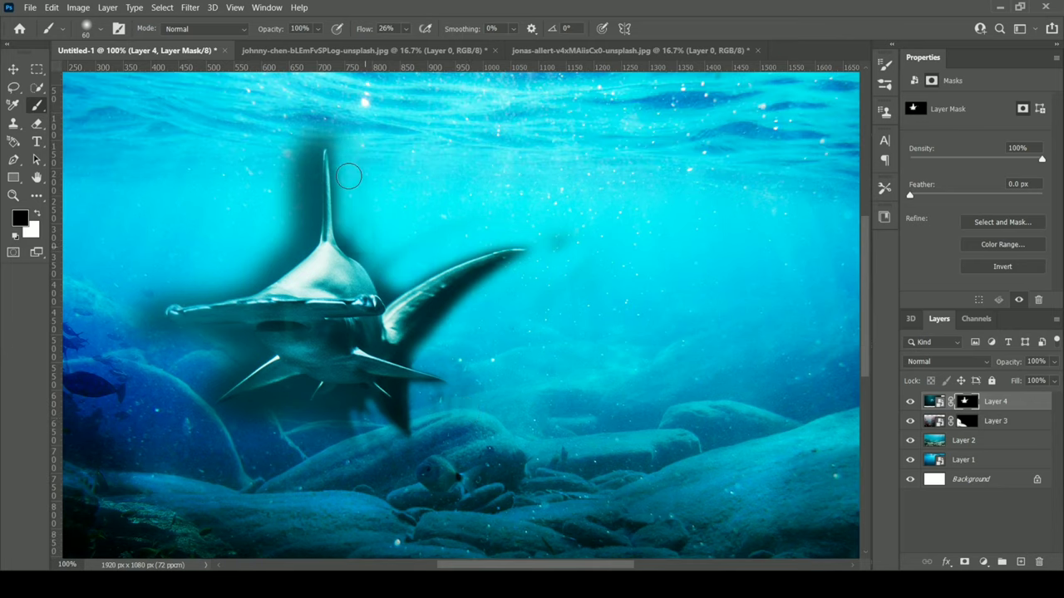
scroll(341, 179, "up", 3)
left_click_drag(339, 188, 266, 282)
scroll(315, 158, "down", 2)
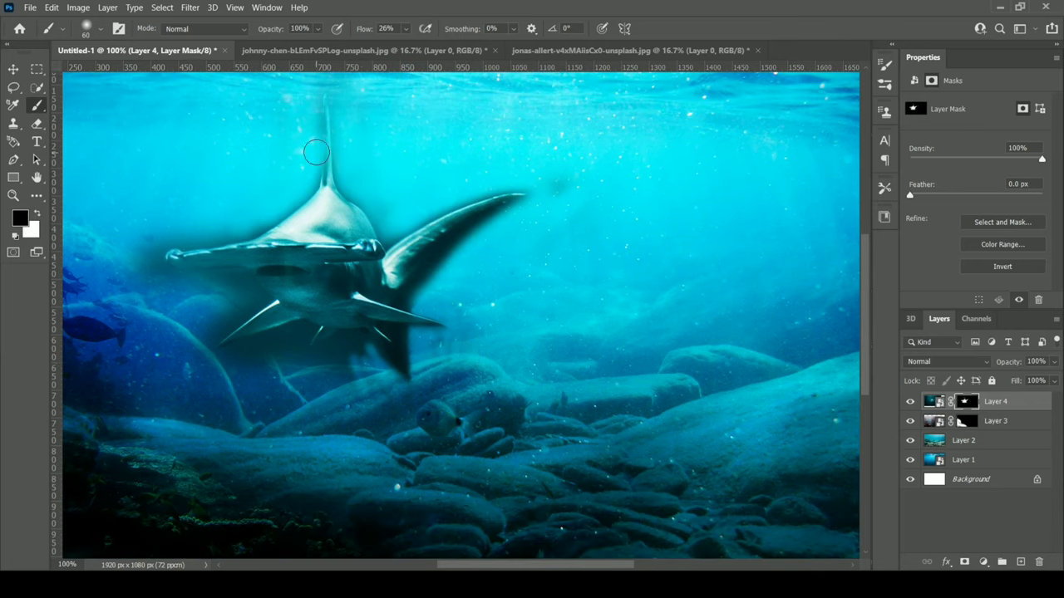
- Restore the dorsal fin tip and clear the remaining shadows around the hammerhead
key("x")
left_click_drag(313, 118, 348, 119)
key("x")
left_click_drag(274, 236, 206, 223)
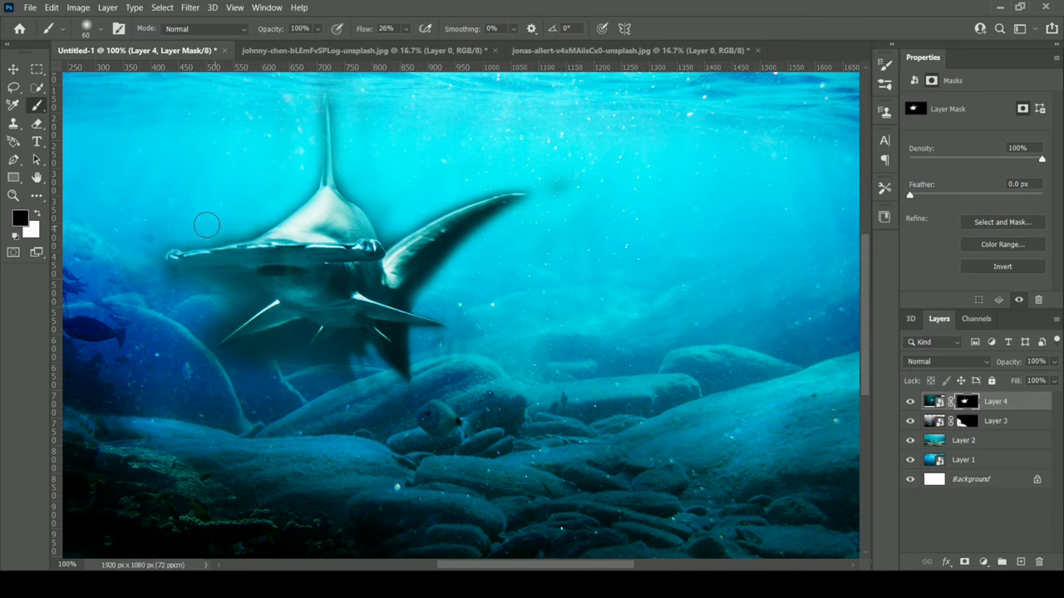
left_click_drag(277, 351, 360, 388)
mouse_move(199, 332)
left_mouse_down()
mouse_move(217, 280)
mouse_move(243, 307)
left_mouse_up()
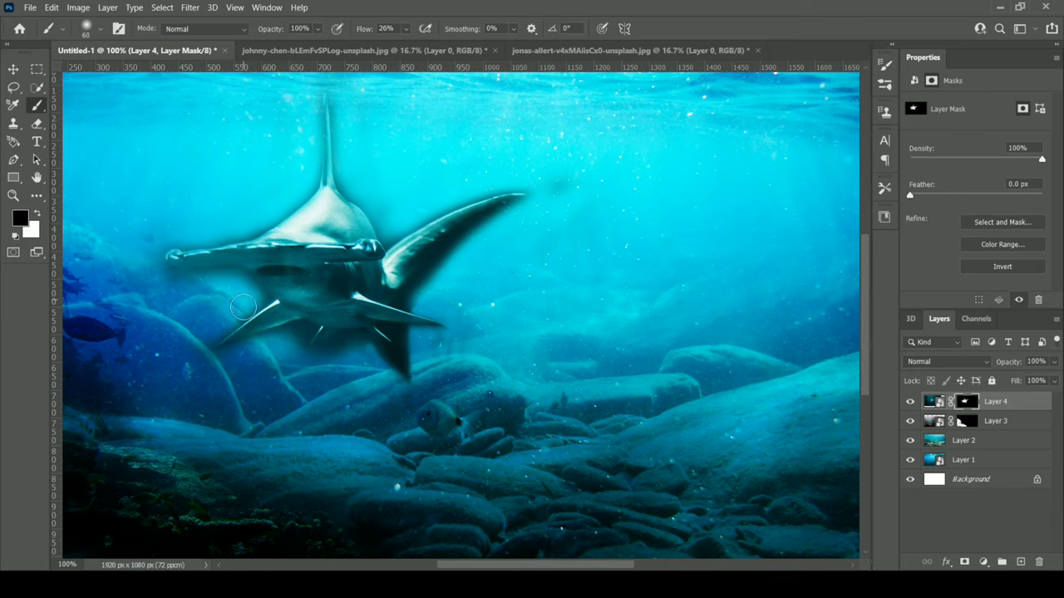
left_click_drag(429, 223, 523, 193)
key("ctrl+minus")
key("ctrl+minus")
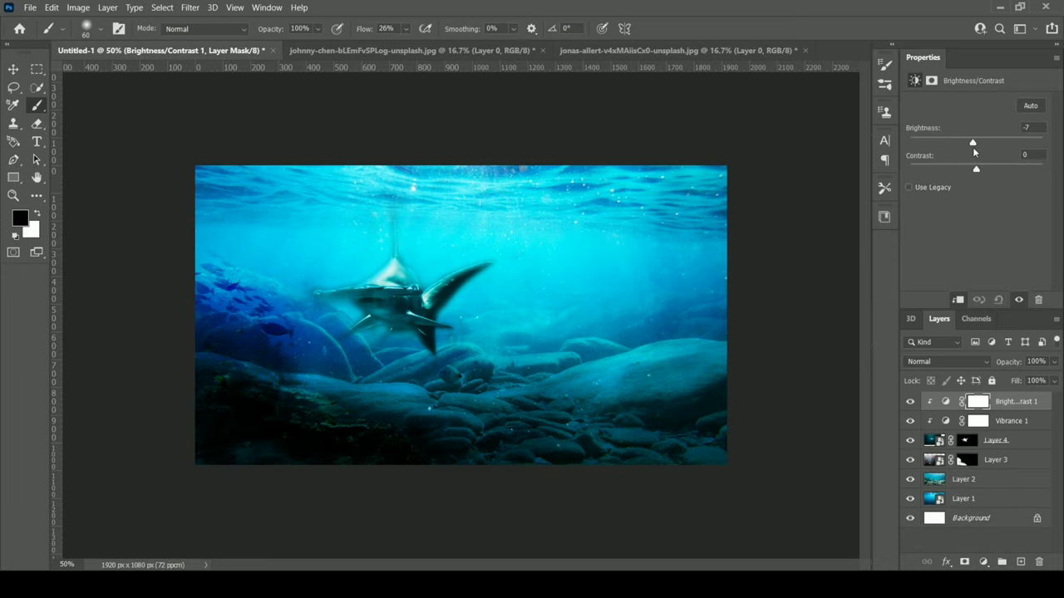
- Select the shark's mask, swap paint colours, and position Aquaman right of centre
left_click(965, 440)
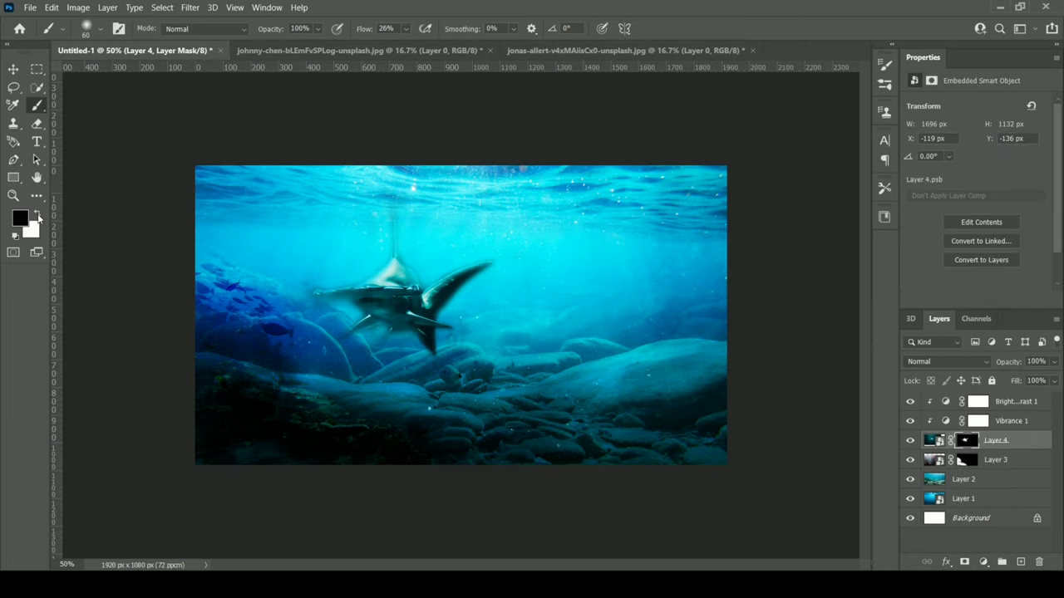
scroll(332, 320, "up", 4)
key("x")
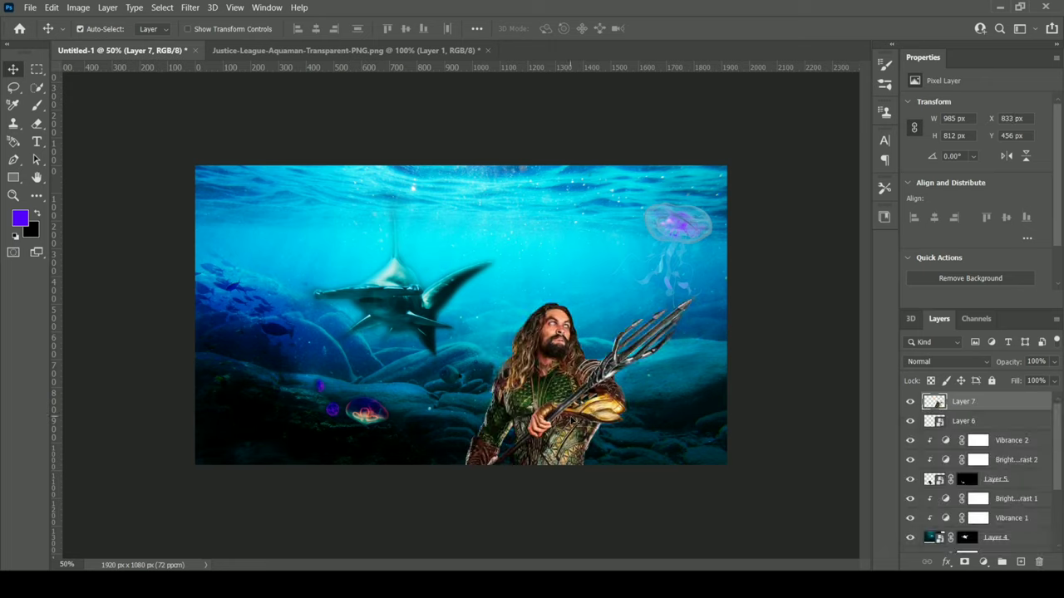
mouse_move(569, 403)
left_mouse_down()
mouse_move(592, 379)
mouse_move(598, 384)
mouse_move(588, 370)
left_mouse_up()
- Add a Color Balance layer clipped to Aquaman and shift its colours
left_click(1003, 559)
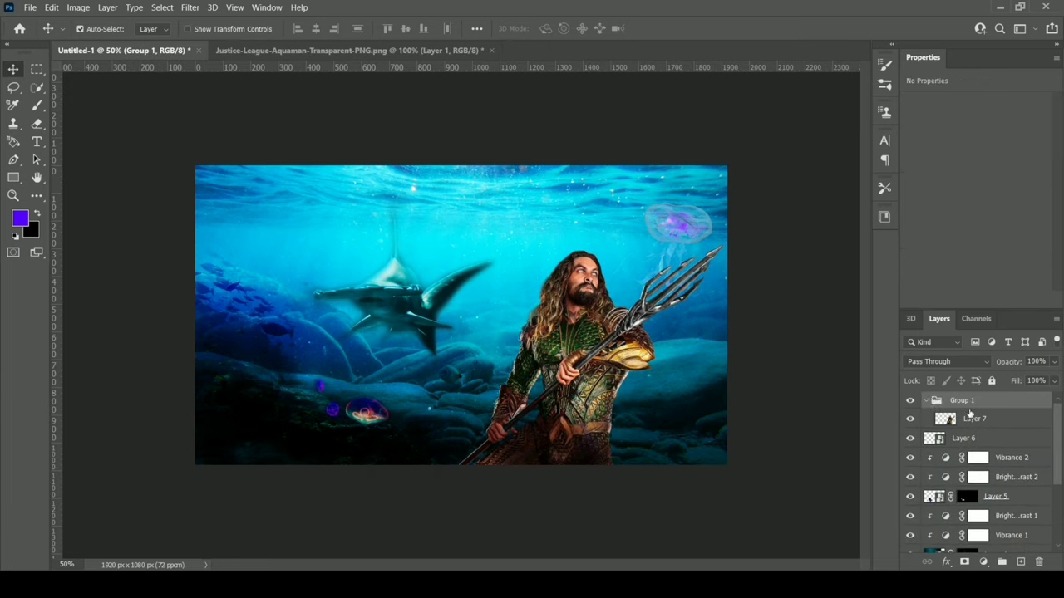
key("ctrl+z")
left_click(983, 561)
left_click(855, 261)
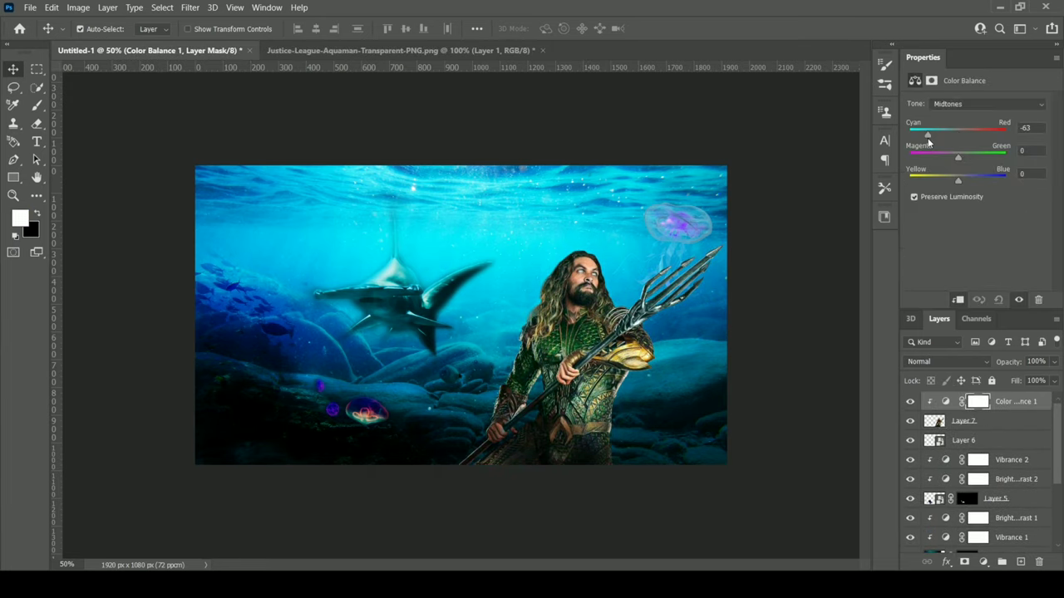
left_click_drag(967, 164, 936, 159)
- Add clipped Levels at output 185, painted onto Aquaman, and an inverted-mask Exposure at +2.13
left_click(983, 563)
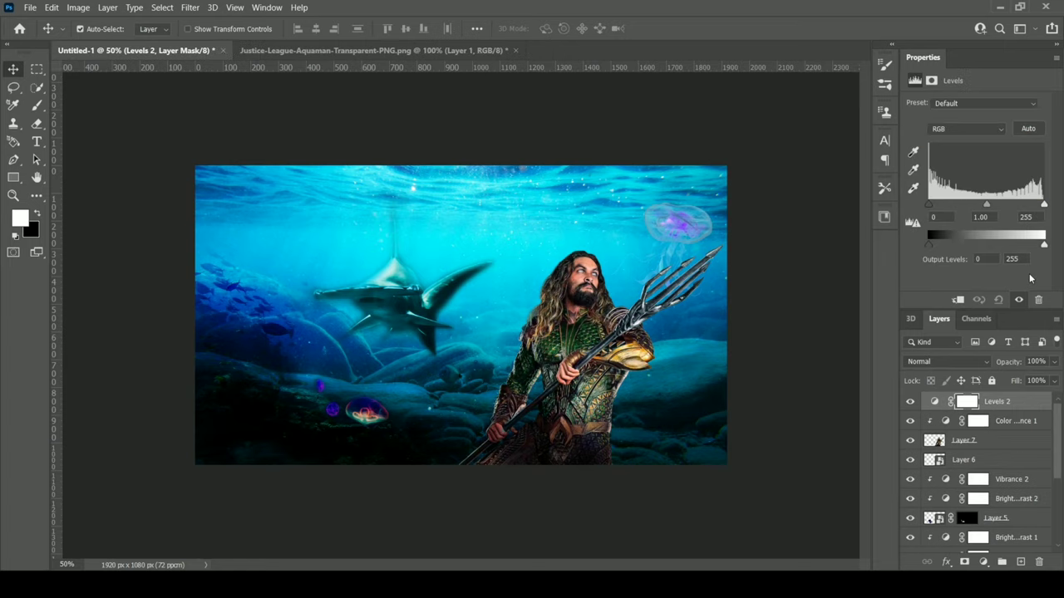
key("ctrl+alt+g")
left_click_drag(1044, 244, 1012, 244)
key("ctrl+i")
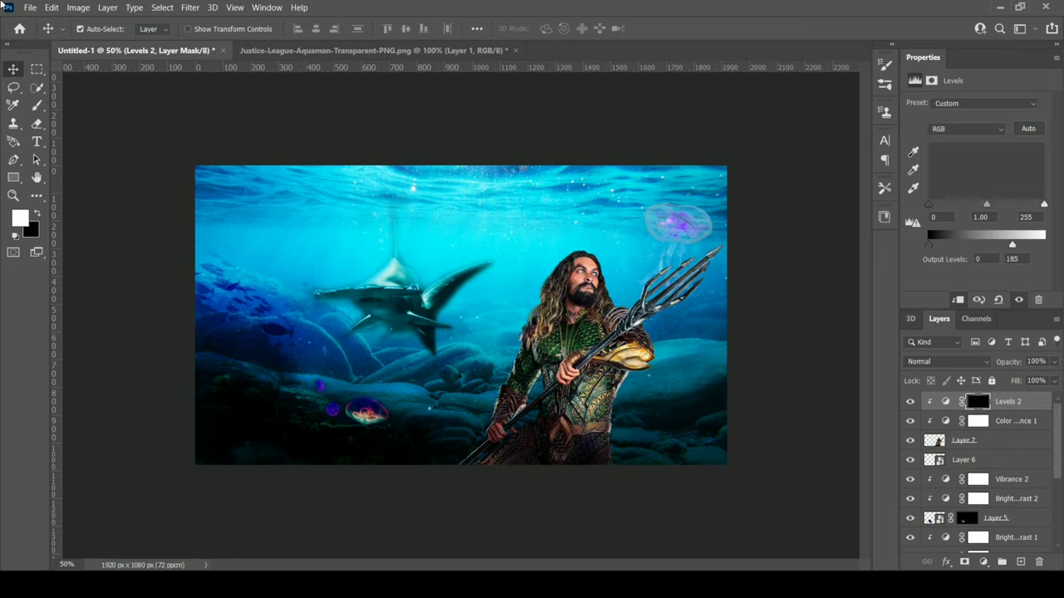
key("b")
mouse_move(540, 266)
left_mouse_down()
mouse_move(599, 349)
mouse_move(607, 413)
left_mouse_up()
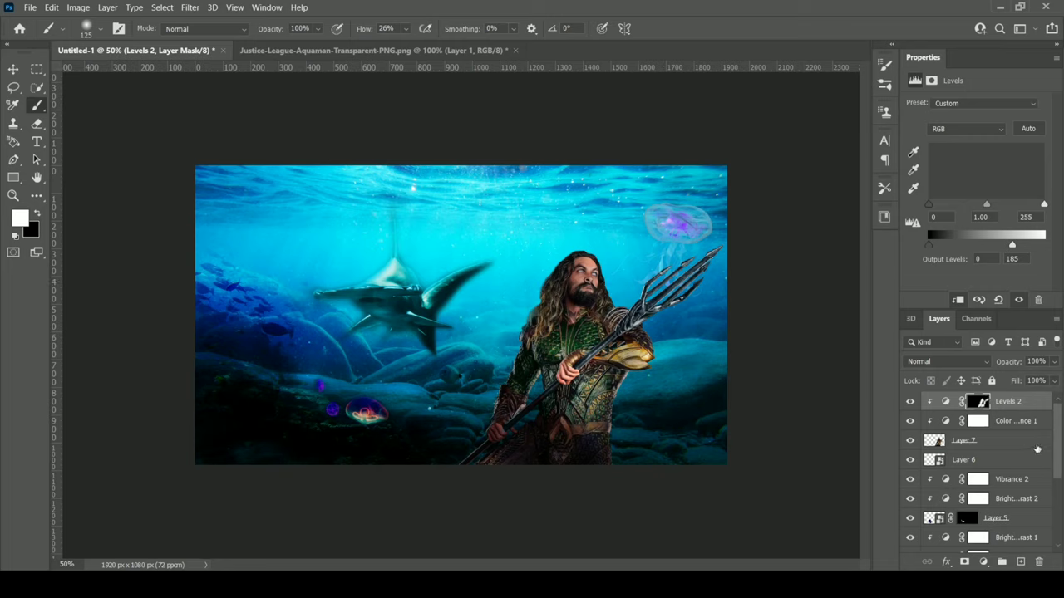
left_click_drag(977, 137, 997, 140)
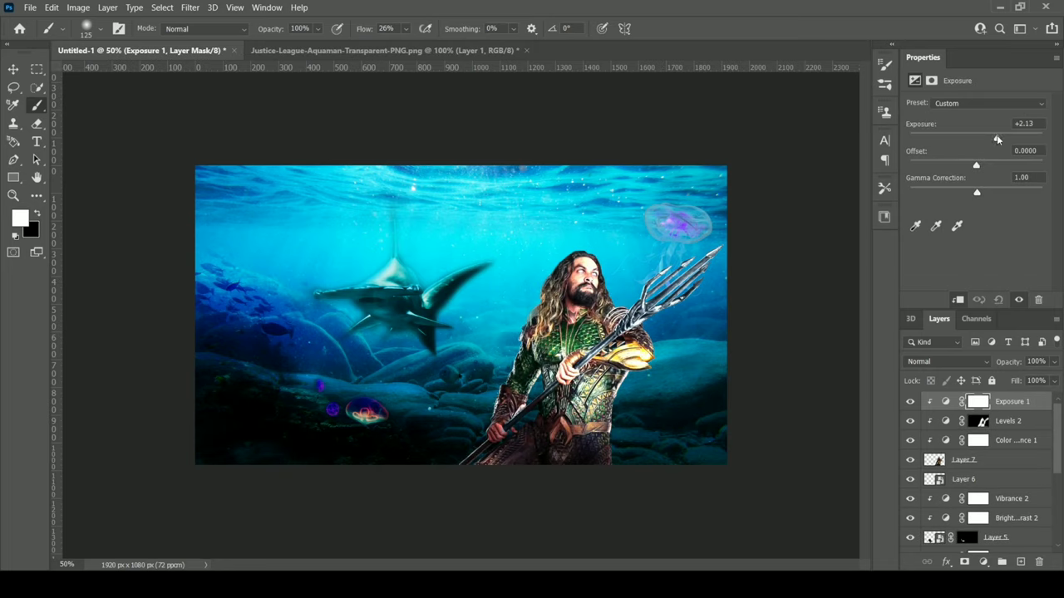
key("ctrl+i")
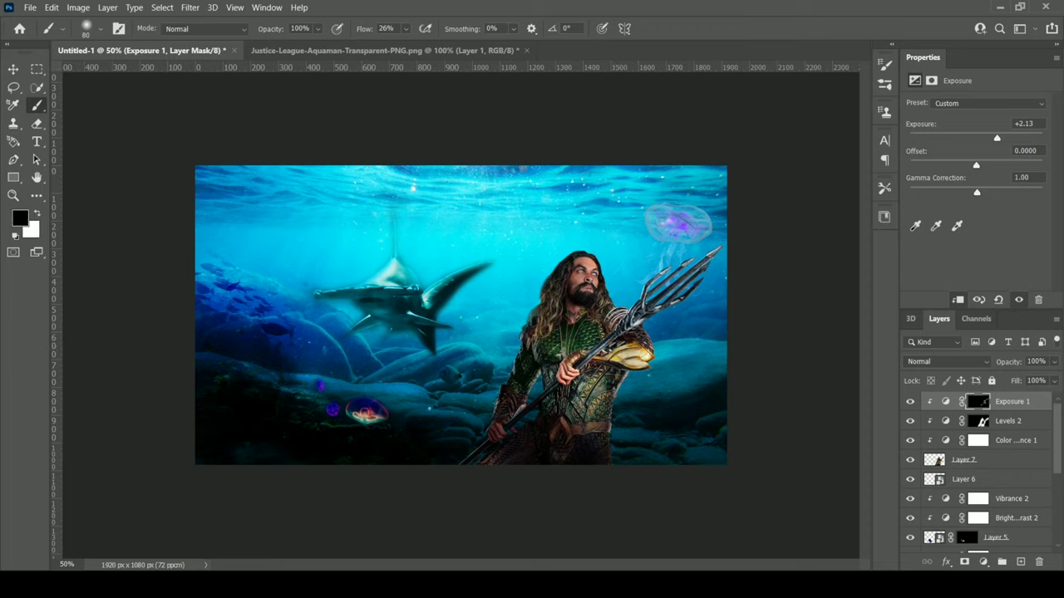
- Move Exposure 1 and Levels 2 just above Layer 7 and clip them to it
scroll(1004, 420, "down", 2)
left_click_drag(964, 427, 964, 484)
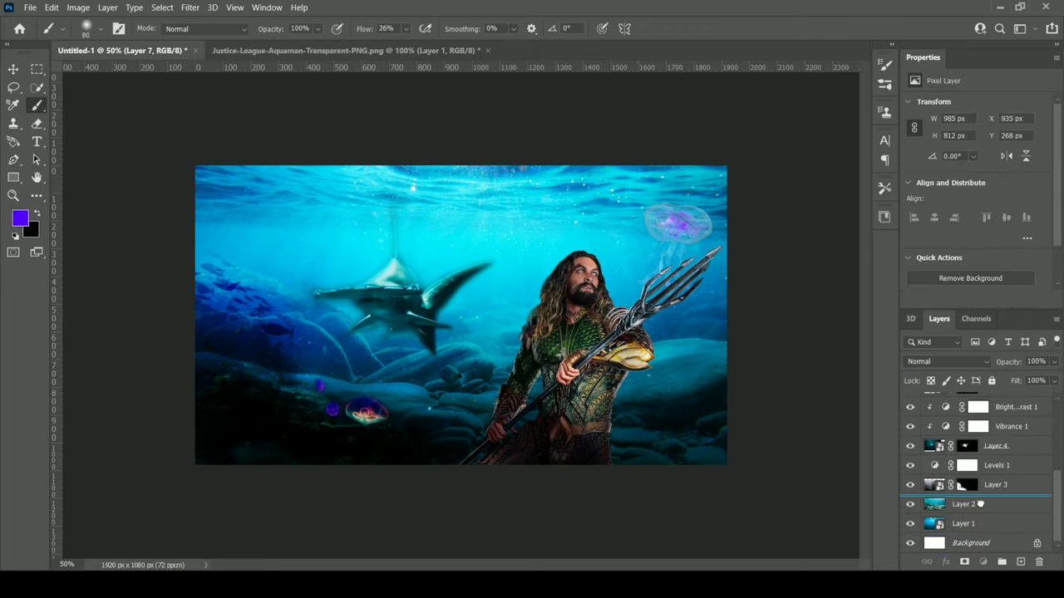
scroll(980, 449, "up", 3)
left_click(997, 402)
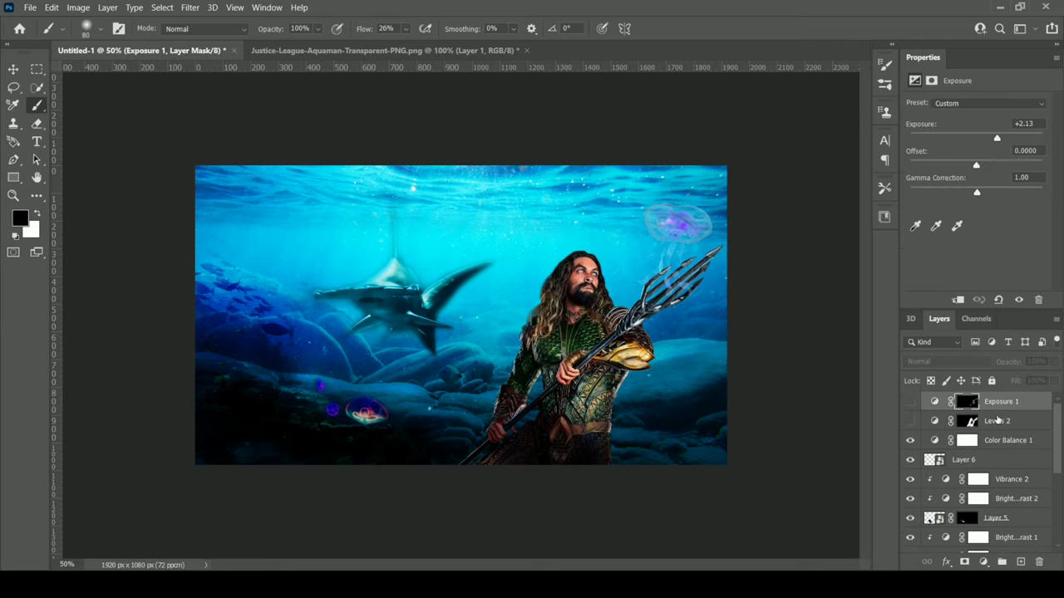
left_click(996, 421, "shift")
left_click_drag(996, 420, 964, 476)
key("ctrl+alt+g")
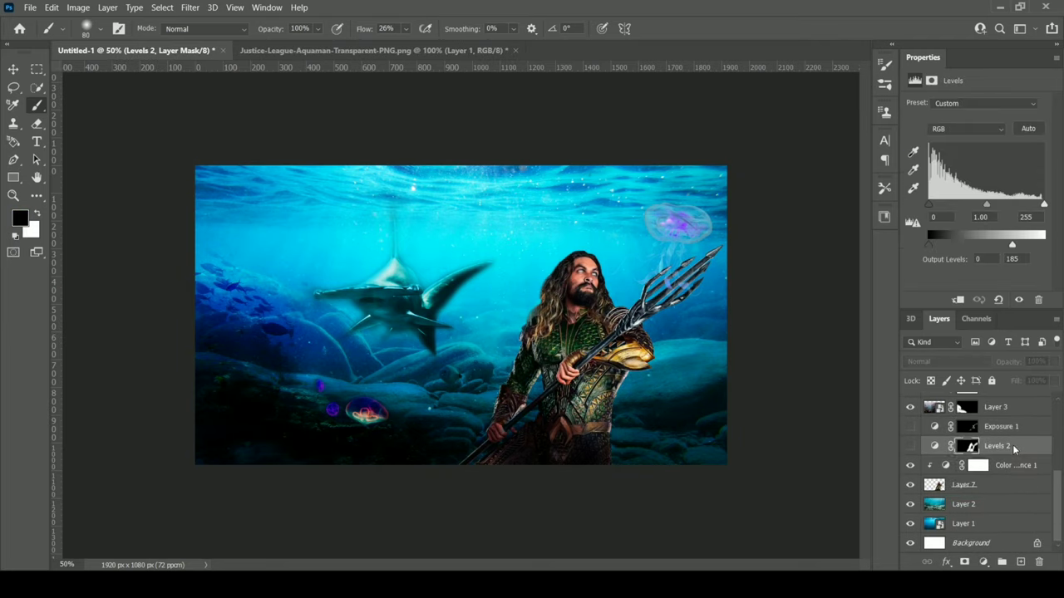
- Keep Layer 6 at the top and rotate the jellyfish to about 26 degrees
scroll(932, 498, "up", 5)
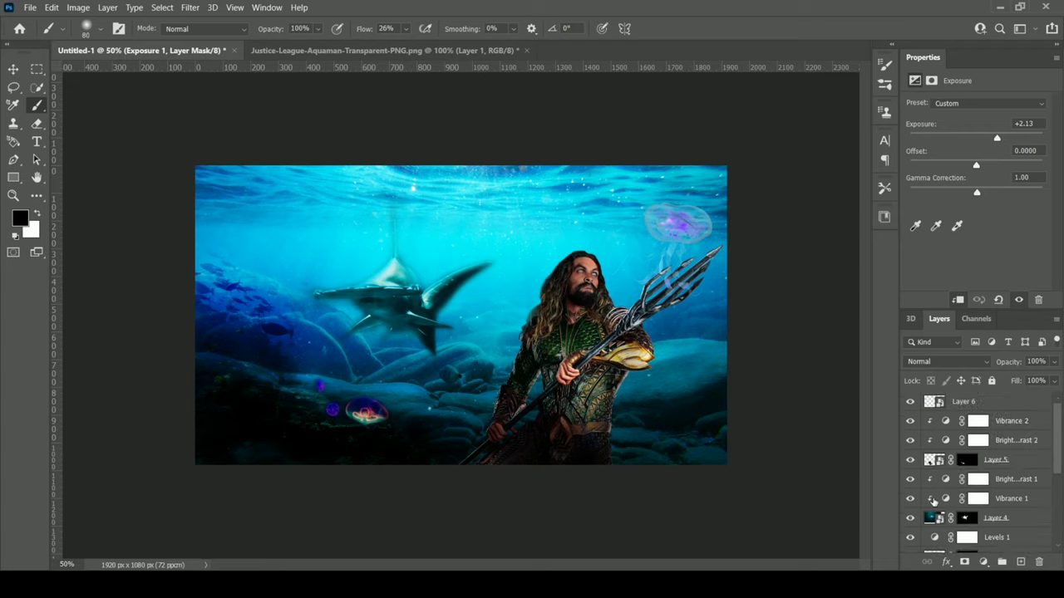
left_click_drag(1027, 411, 999, 510)
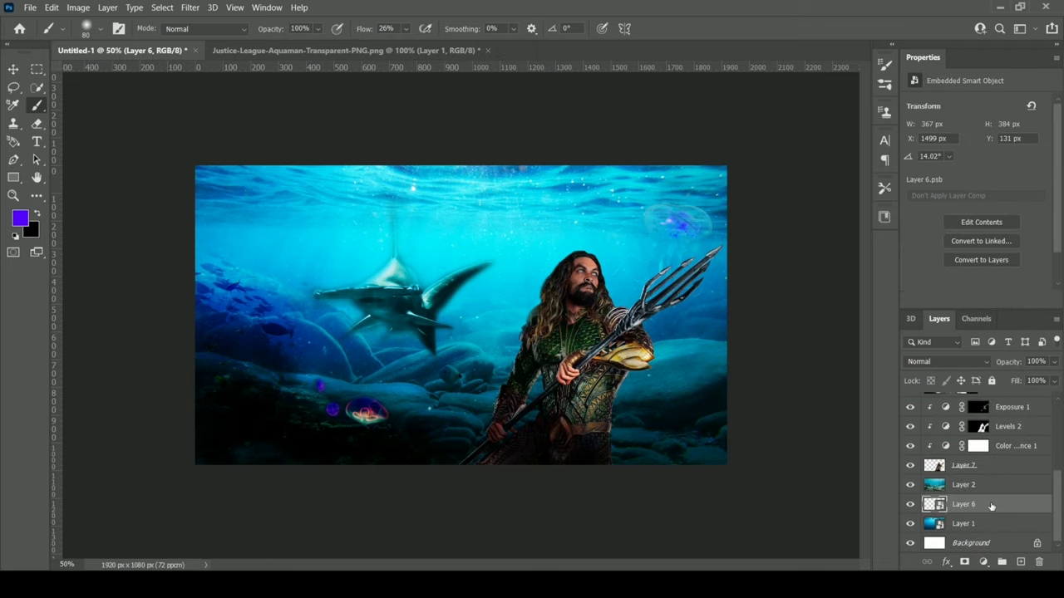
left_click_drag(993, 505, 984, 409)
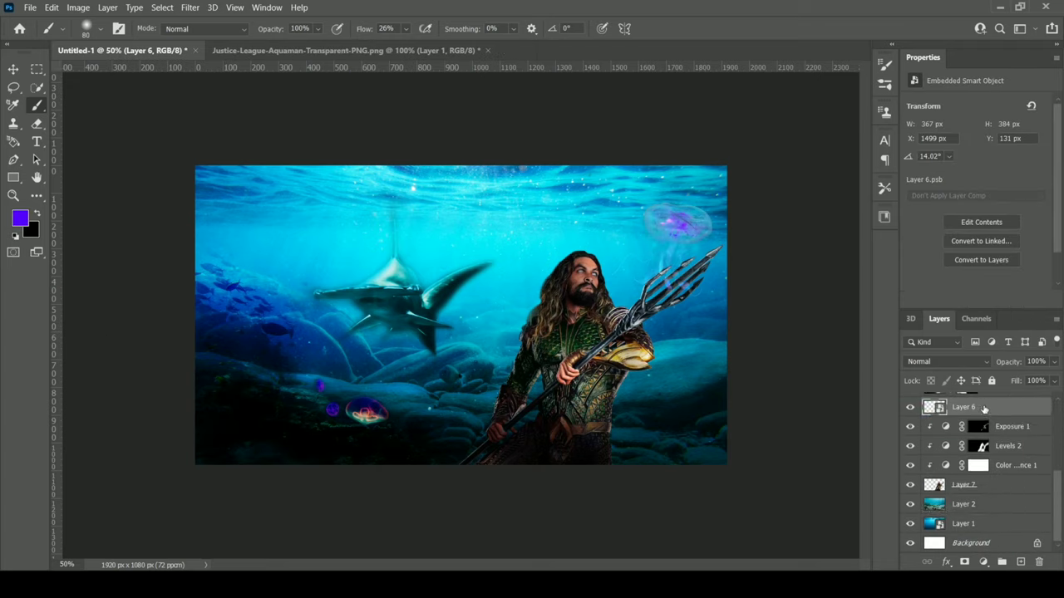
key("ctrl+z")
key("ctrl+z")
key("ctrl+t")
left_click_drag(702, 291, 710, 271)
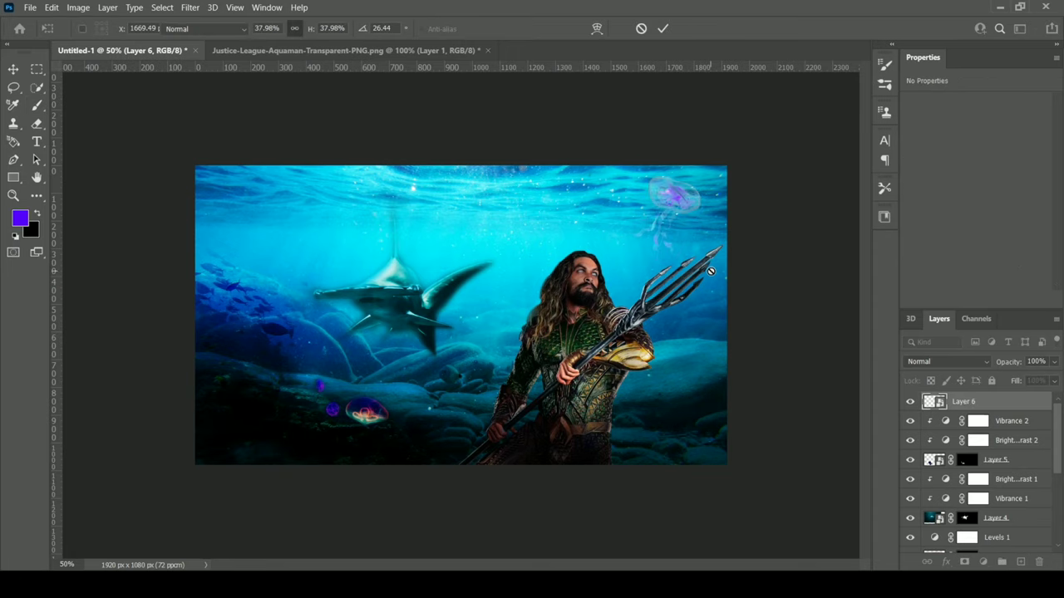
key("Return")
- Hide Layer 5 with its adjustments and move coral Layer 9 below Layer 2
left_click(922, 518)
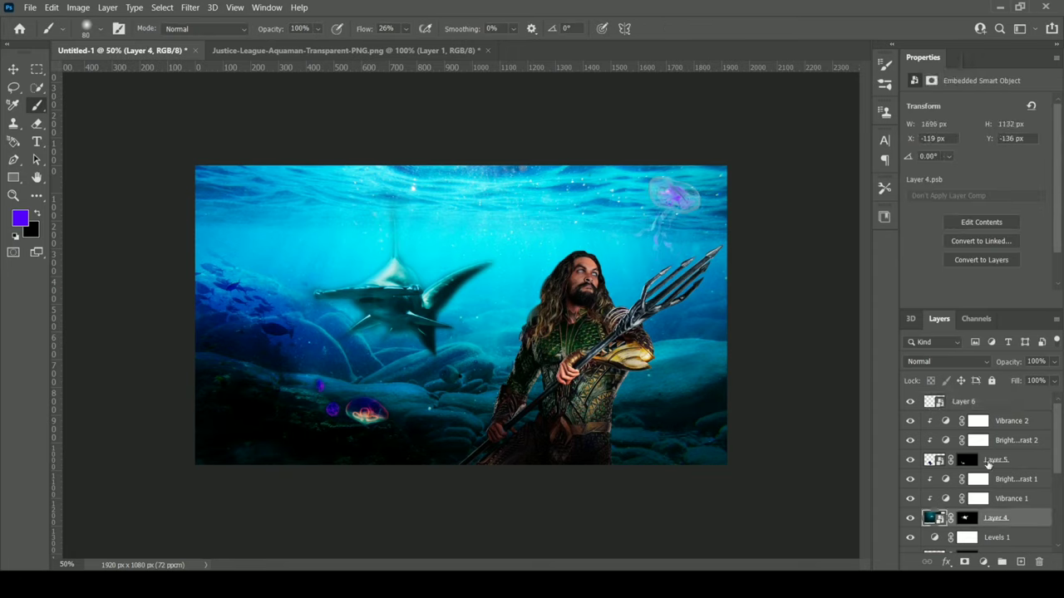
left_click(911, 460)
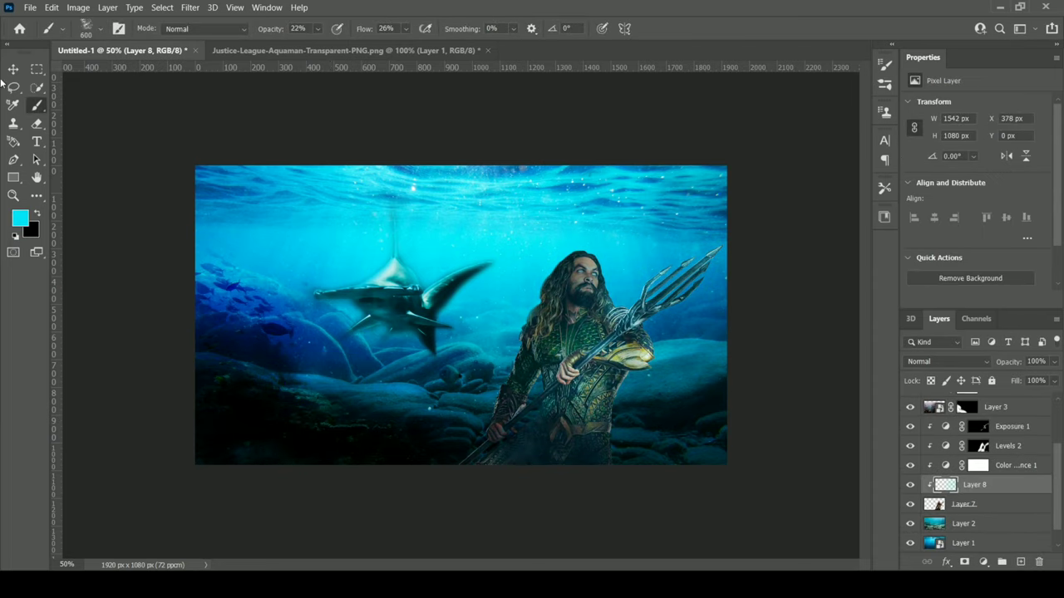
key("v")
key("ctrl+minus")
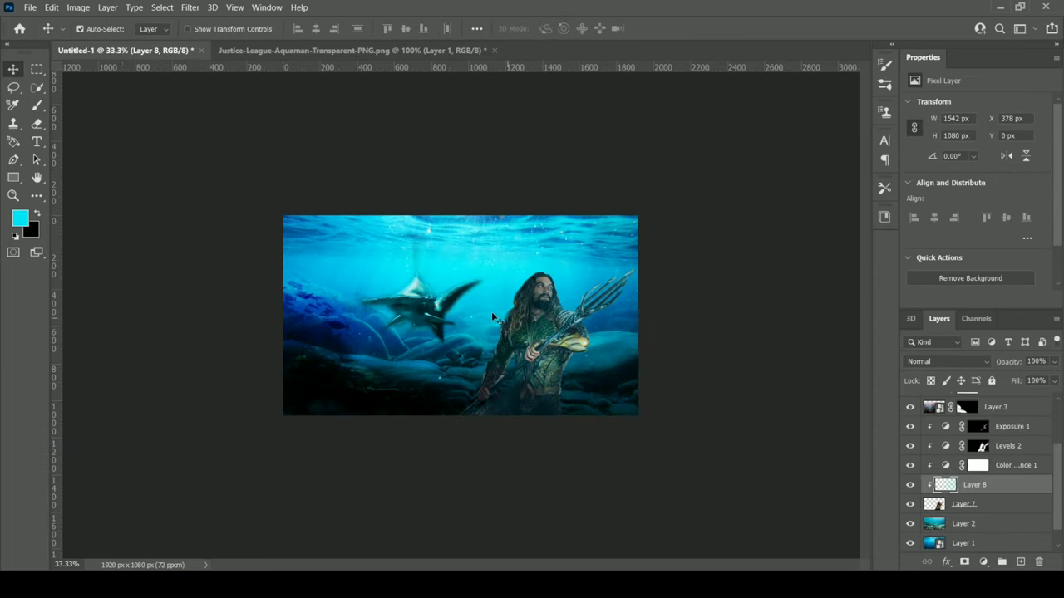
key("ctrl+plus")
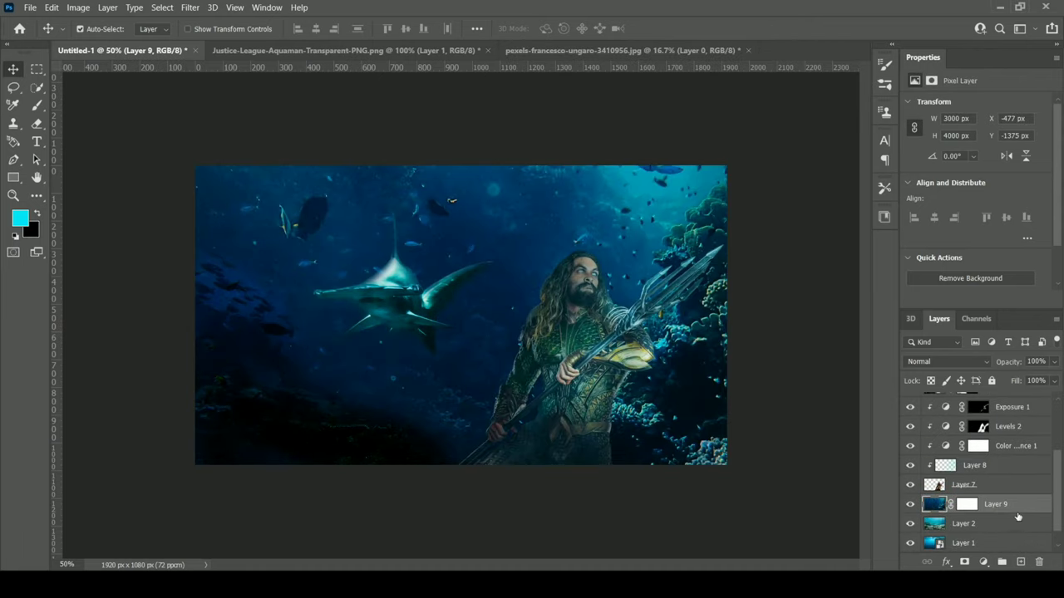
left_click_drag(1015, 505, 1008, 517)
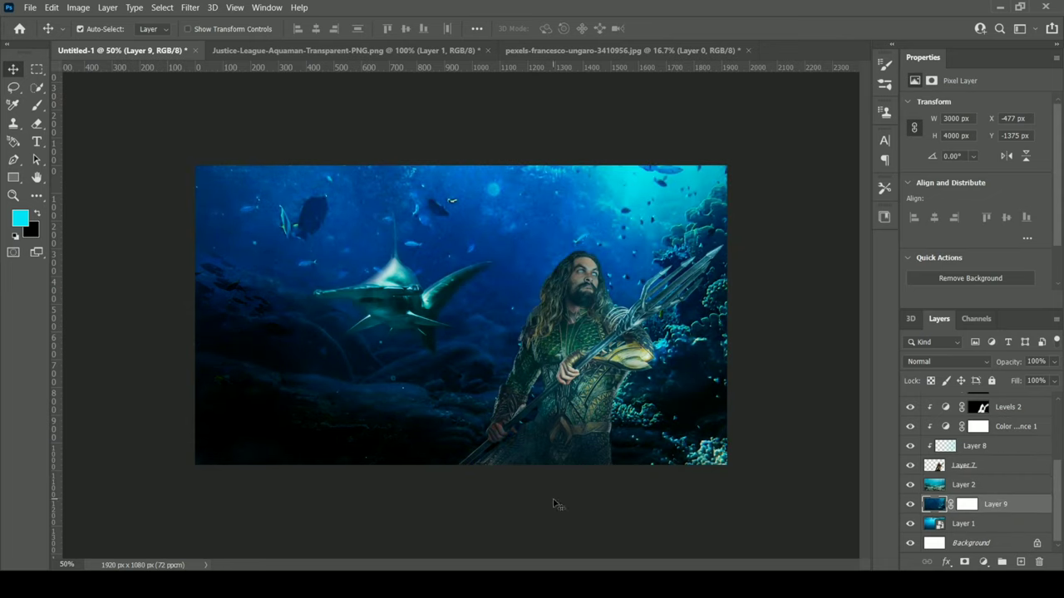
- Set Layer 8's opacity to 68% and select Layer 9
left_click(973, 446)
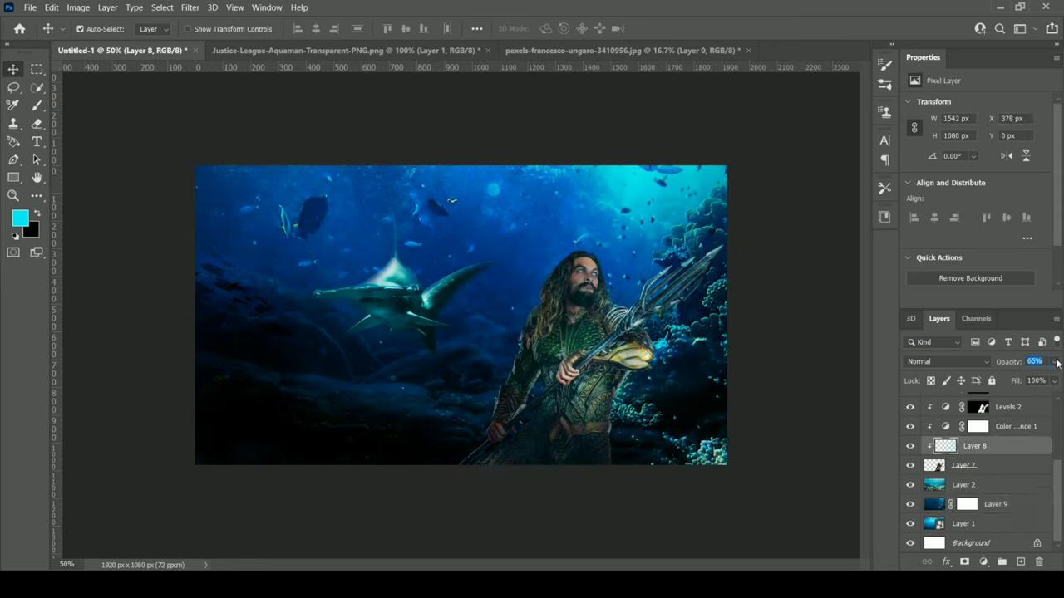
key("6")
key("8")
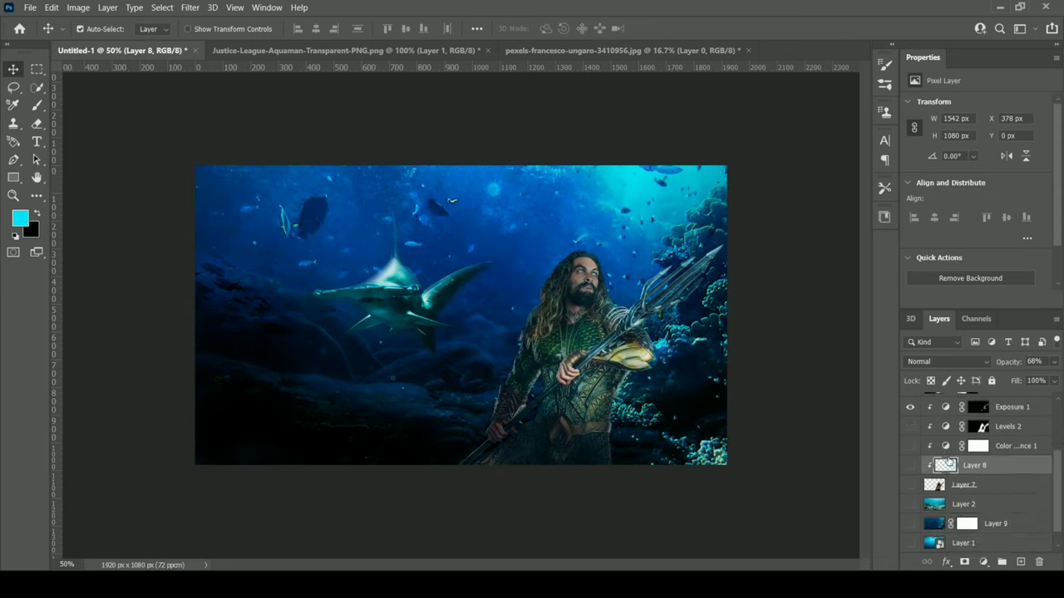
scroll(911, 436, "up", 5)
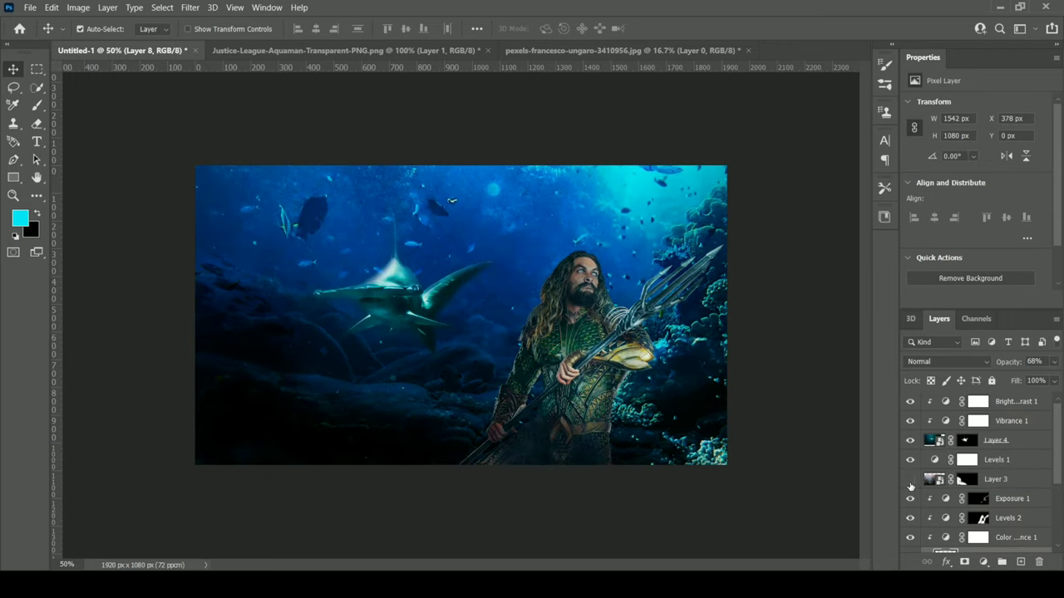
scroll(964, 490, "down", 3)
left_click(986, 504)
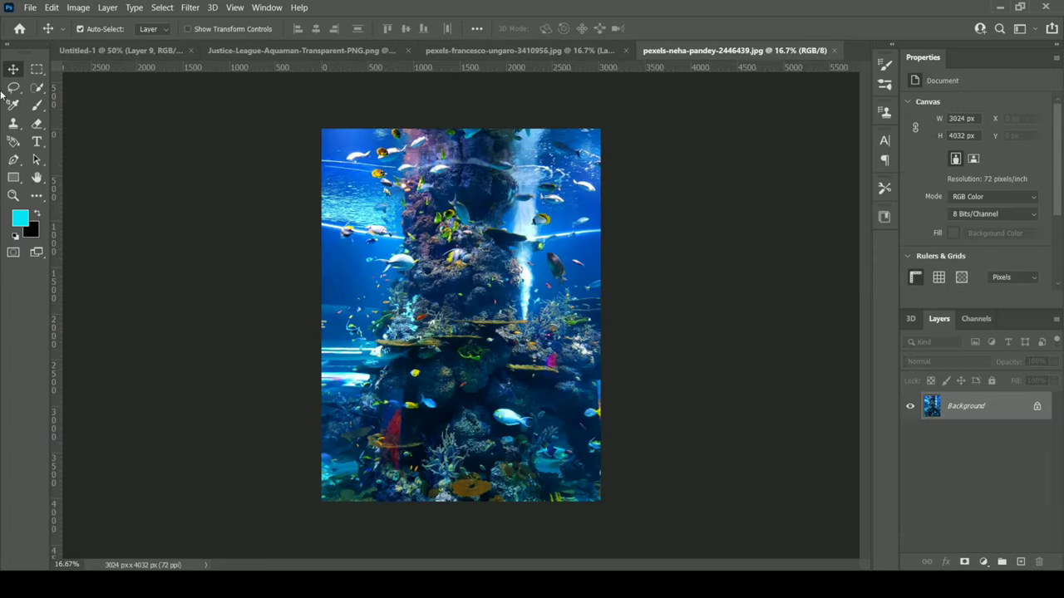
- Paste the aquarium photo into the composite, scaled to about 30% above Aquaman's head
key("ctrl+a")
key("ctrl+x")
key("ctrl+Tab")
key("ctrl+v")
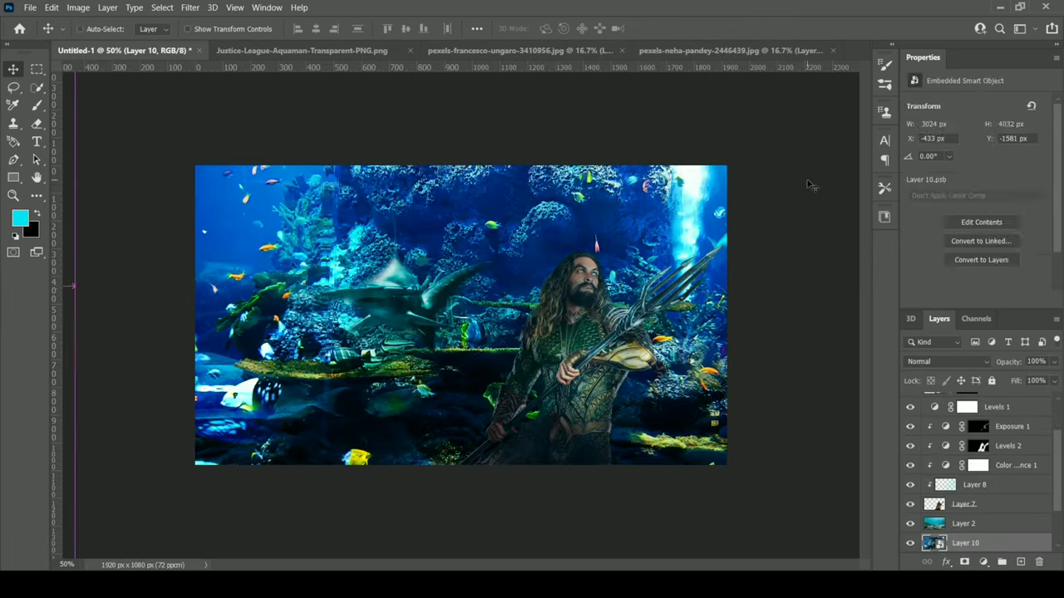
key("ctrl+t")
mouse_move(784, 454)
left_mouse_down()
mouse_move(487, 285)
mouse_move(578, 281)
mouse_move(497, 319)
left_mouse_up()
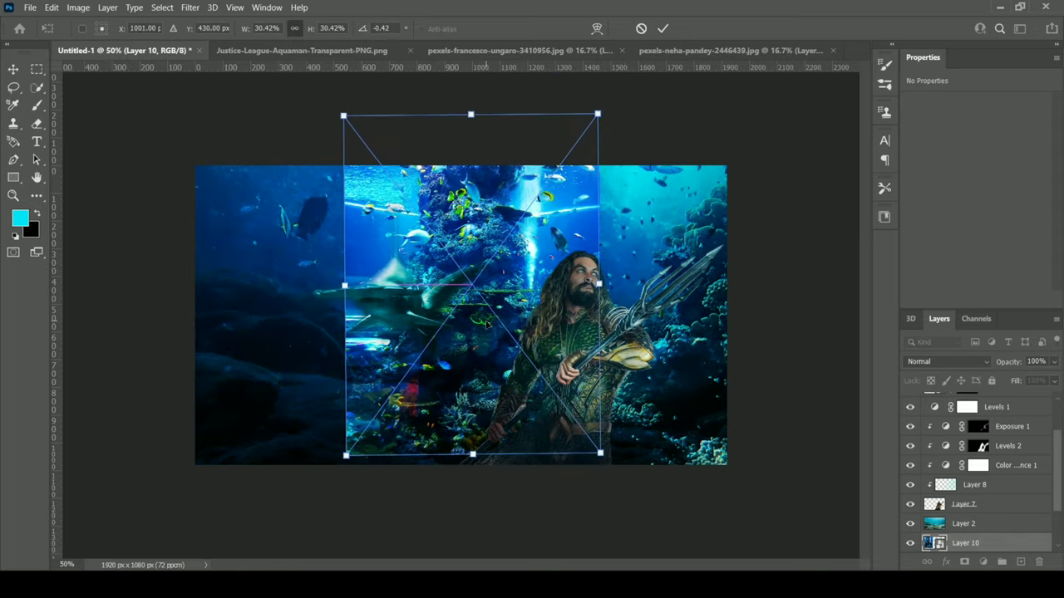
left_click_drag(366, 332, 522, 338)
key("Return")
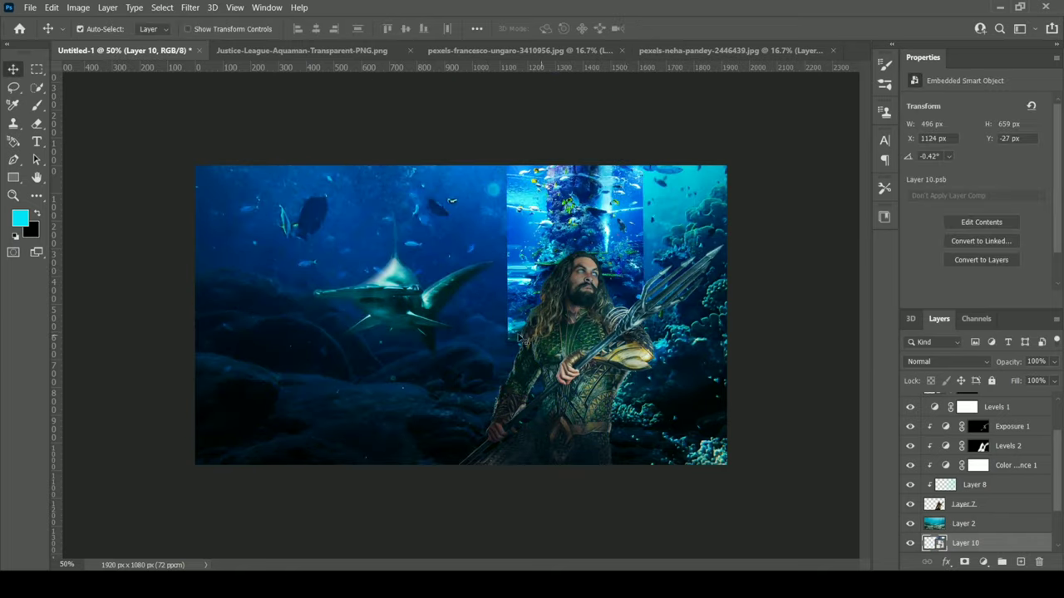
- Add a black mask and paint in a column of the photo above Aquaman's head
left_click(963, 562, "alt")
key("b")
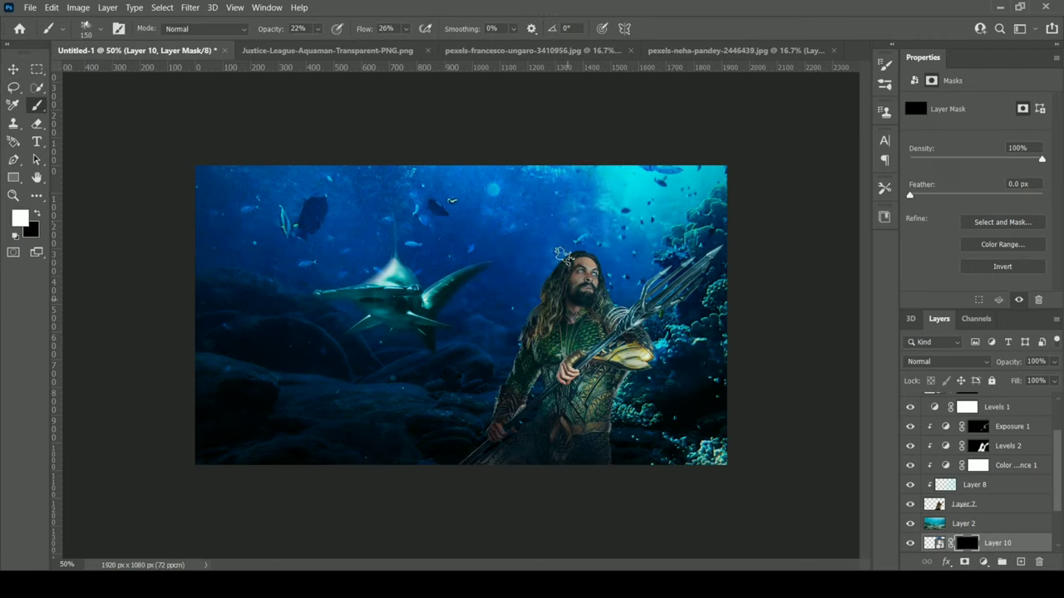
left_click_drag(562, 255, 538, 183)
key("0")
key("bracketright")
mouse_move(573, 250)
left_mouse_down()
mouse_move(615, 178)
mouse_move(641, 262)
left_mouse_up()
key("x")
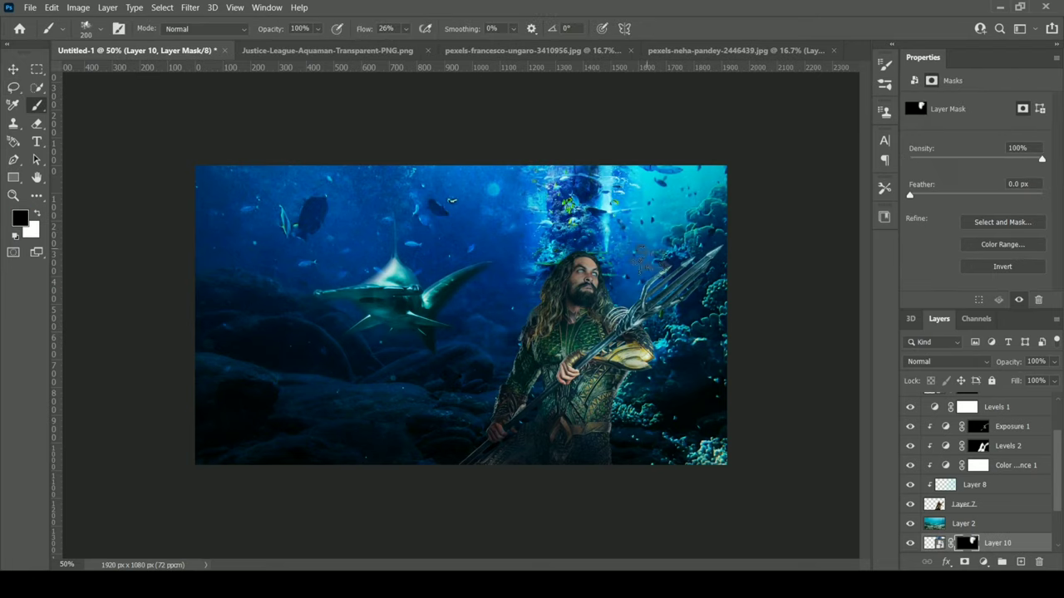
left_click_drag(536, 257, 539, 179)
- Move and rotate the masked photo to near Aquaman's lower right
key("ctrl+t")
mouse_move(615, 241)
left_mouse_down()
mouse_move(328, 212)
mouse_move(239, 249)
mouse_move(668, 258)
left_mouse_up()
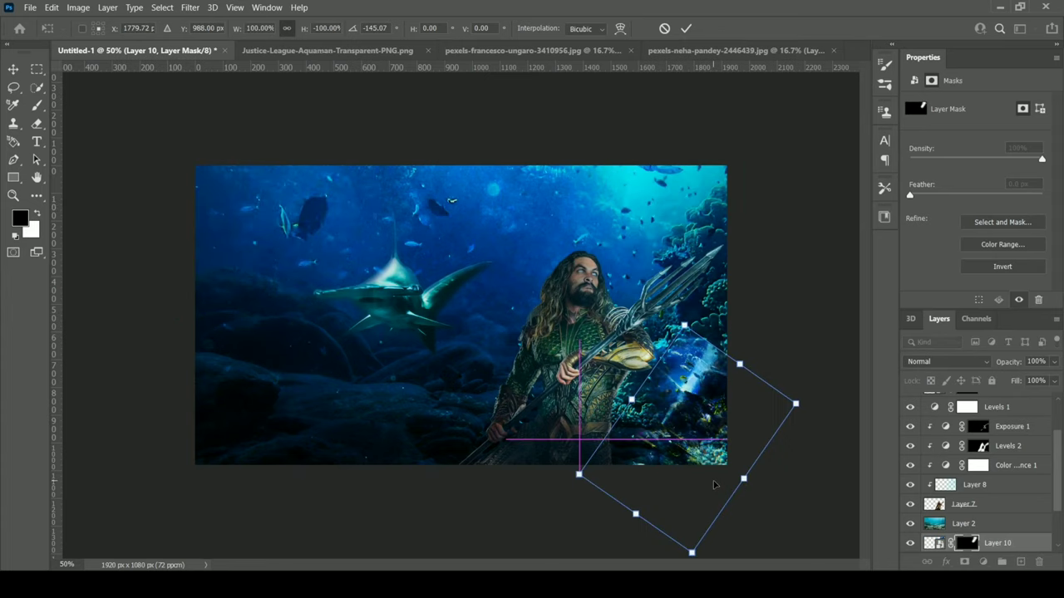
left_click_drag(748, 333, 737, 462)
key("Return")
- Undo the accidental grouping and reorder Layer 9 above Layer 1
key("ctrl+g")
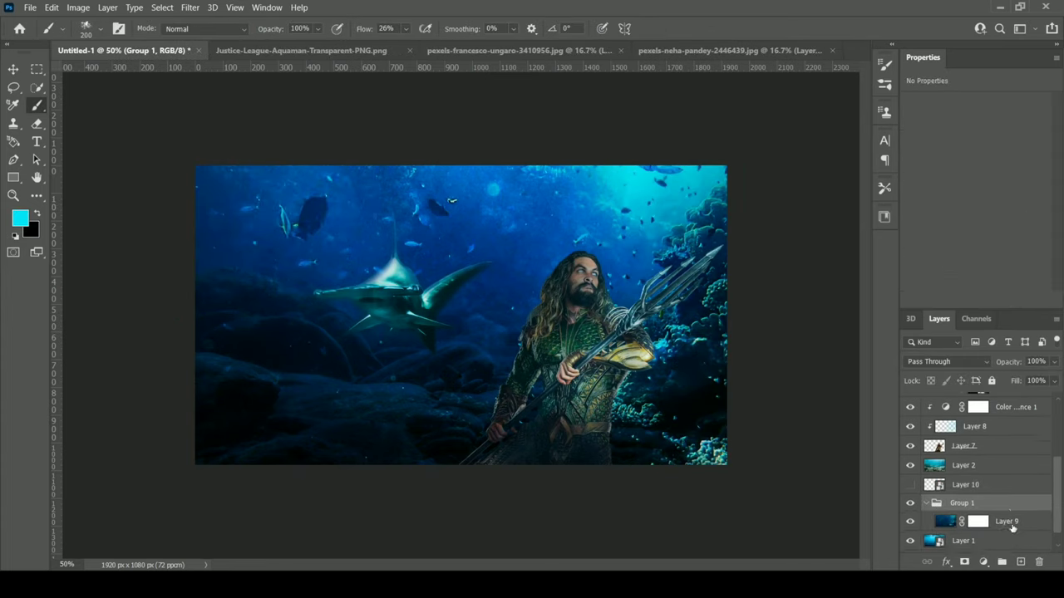
key("ctrl+z")
left_click(995, 505)
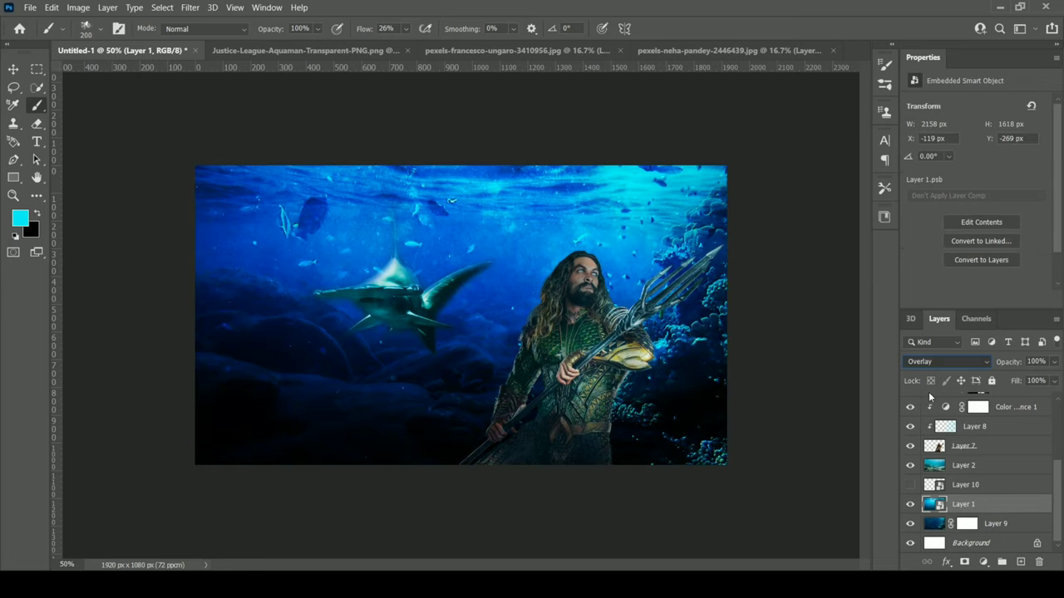
key("ctrl+z")
key("ctrl+z")
key("ctrl+z")
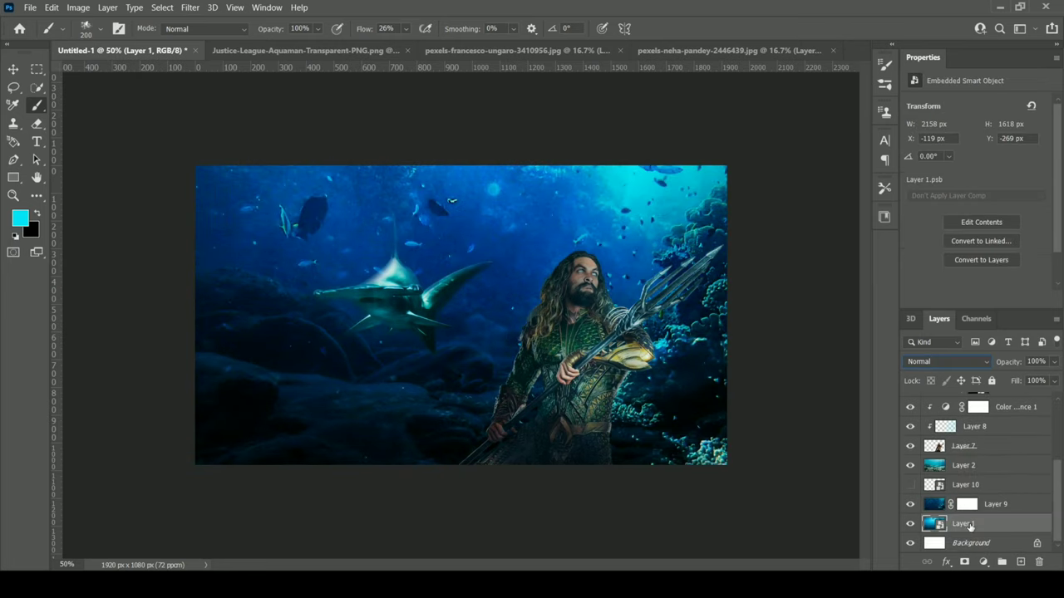
key("ctrl+z")
key("ctrl+z")
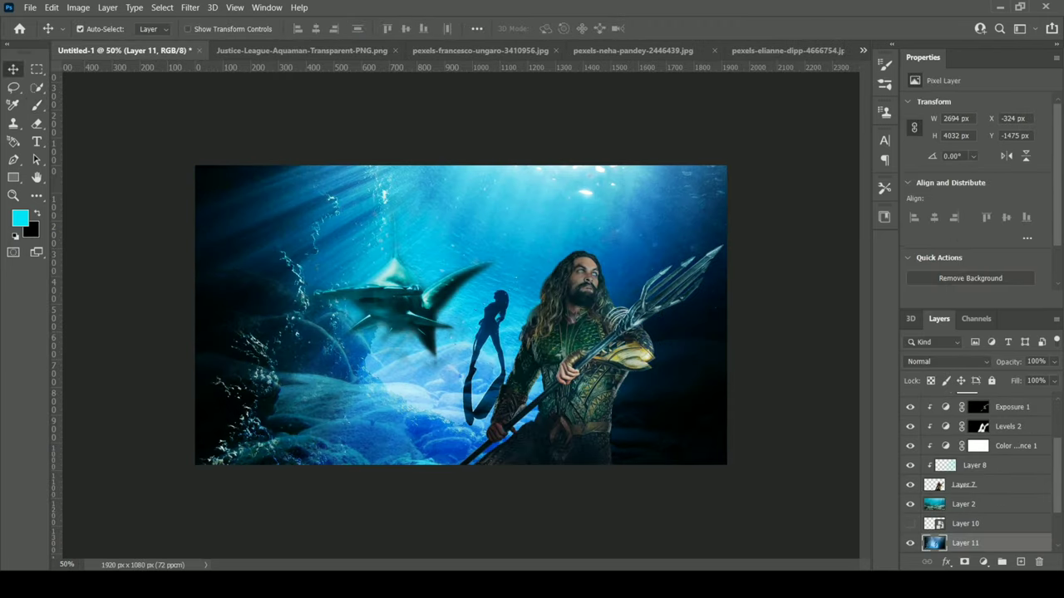
- Reorder Layer 11, enlarge it to about 72% and rotate it about 31°
mouse_move(964, 542)
left_mouse_down()
mouse_move(975, 532)
mouse_move(964, 498)
left_mouse_up()
key("ctrl+t")
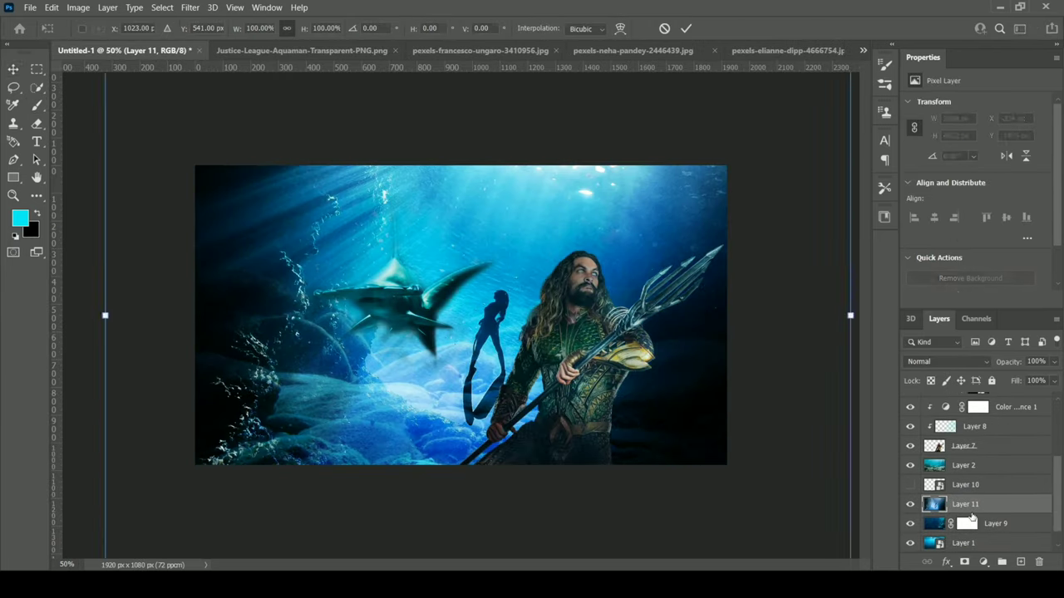
left_click_drag(272, 148, 192, 141)
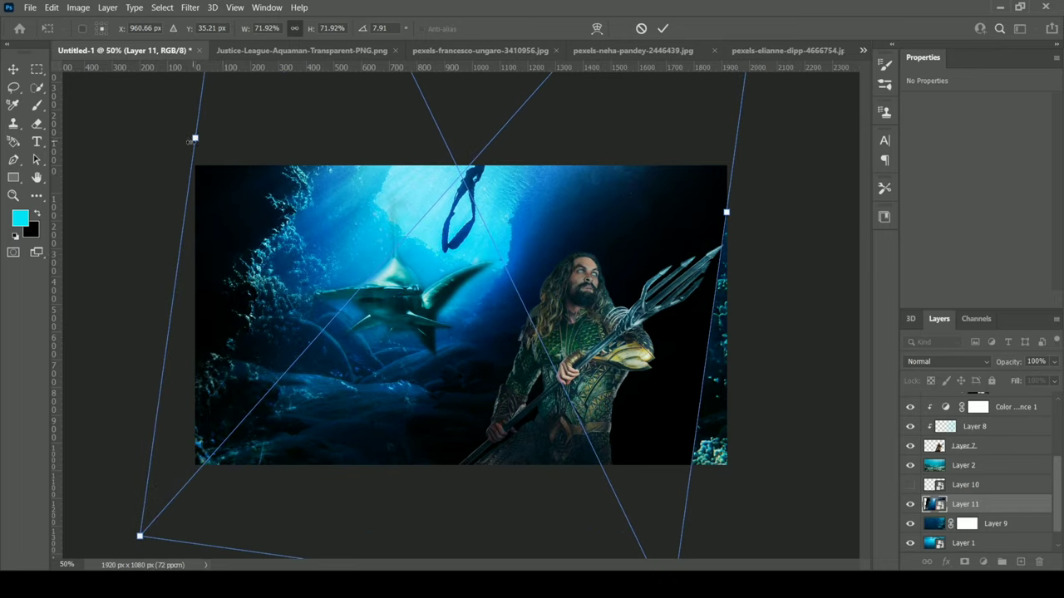
key("Return")
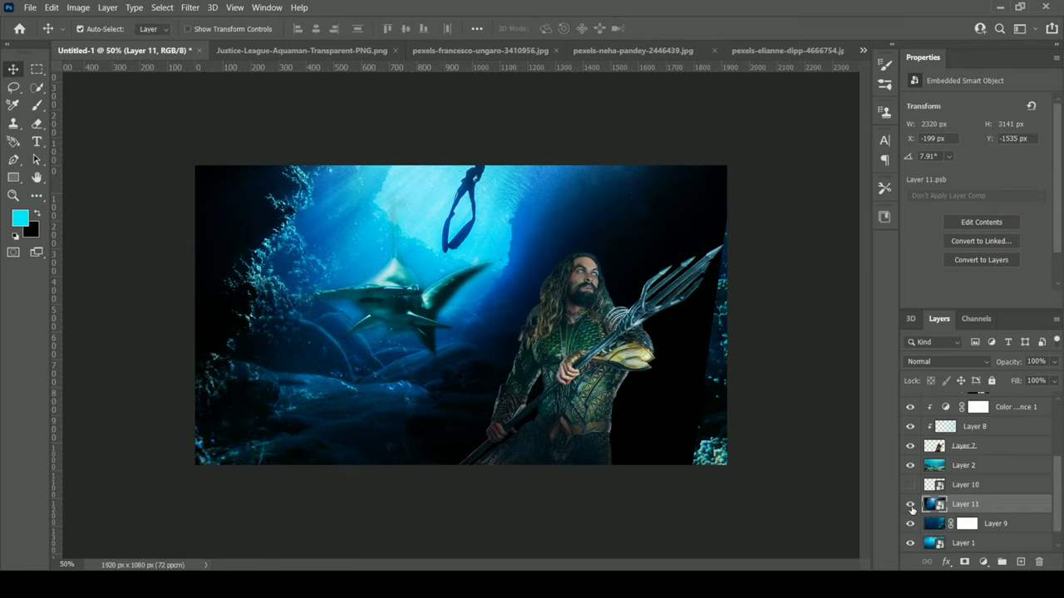
key("ctrl+t")
mouse_move(732, 466)
left_mouse_down()
mouse_move(705, 399)
mouse_move(555, 449)
left_mouse_up()
key("Return")
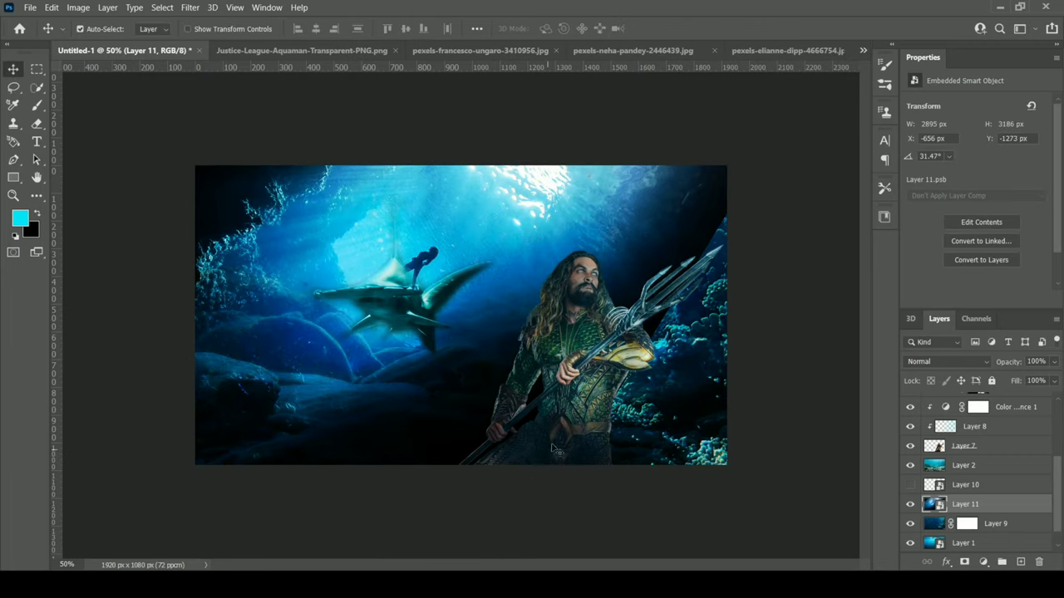
- Add a black mask to Layer 11 and paint in the light rays, top coral and diver
left_click(965, 562, "alt")
key("b")
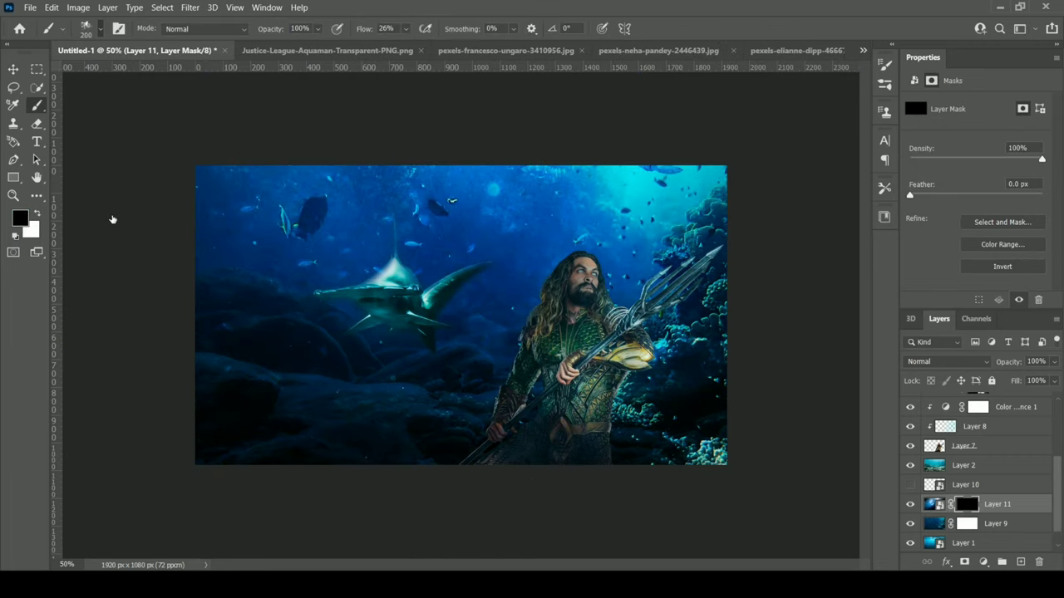
key("x")
left_click_drag(274, 190, 322, 147)
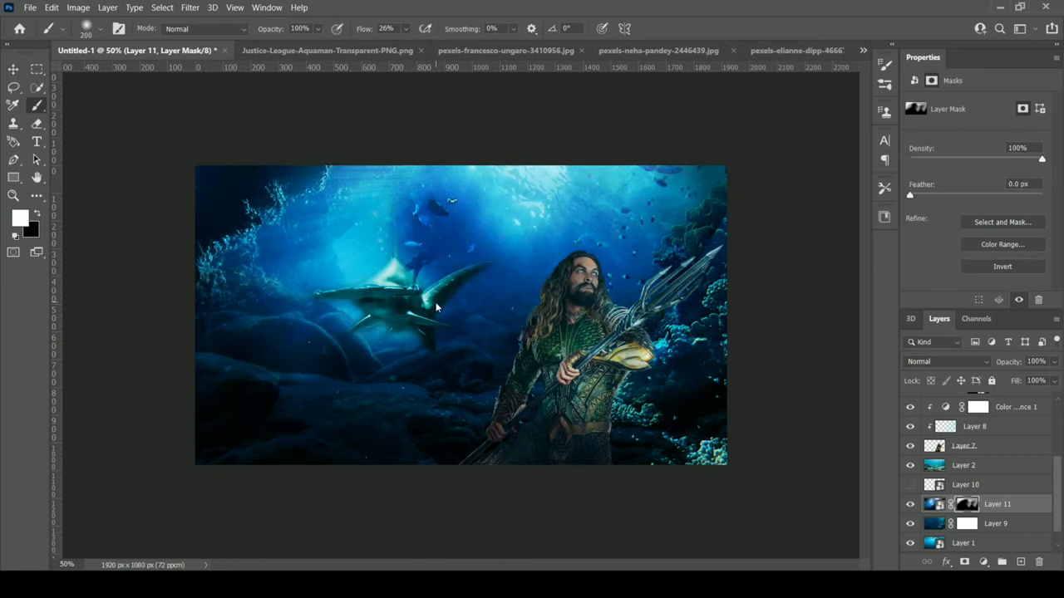
key("x")
left_click_drag(743, 194, 632, 332)
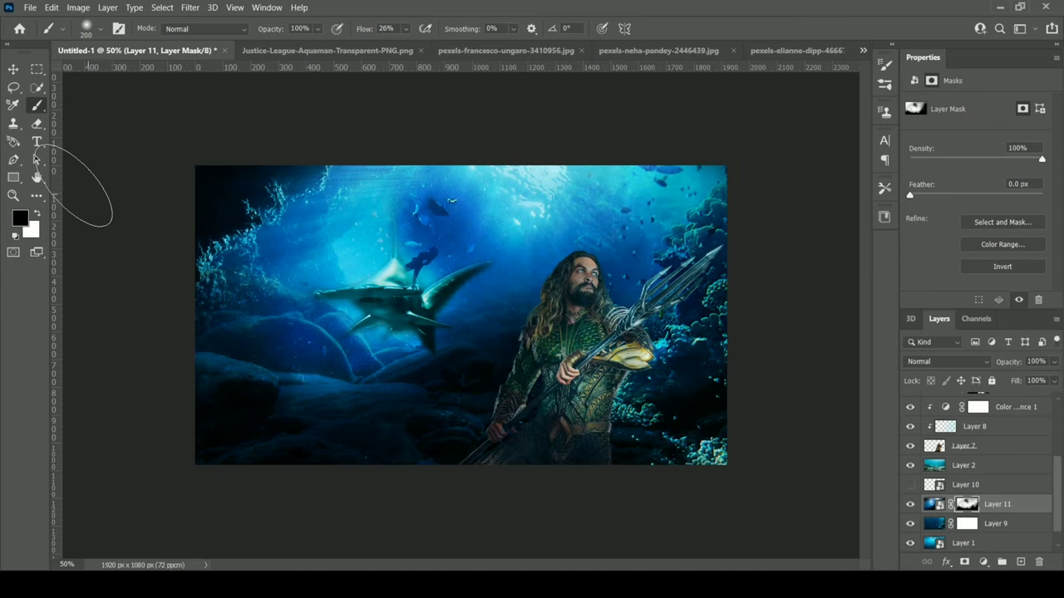
key("bracketright")
key("bracketright")
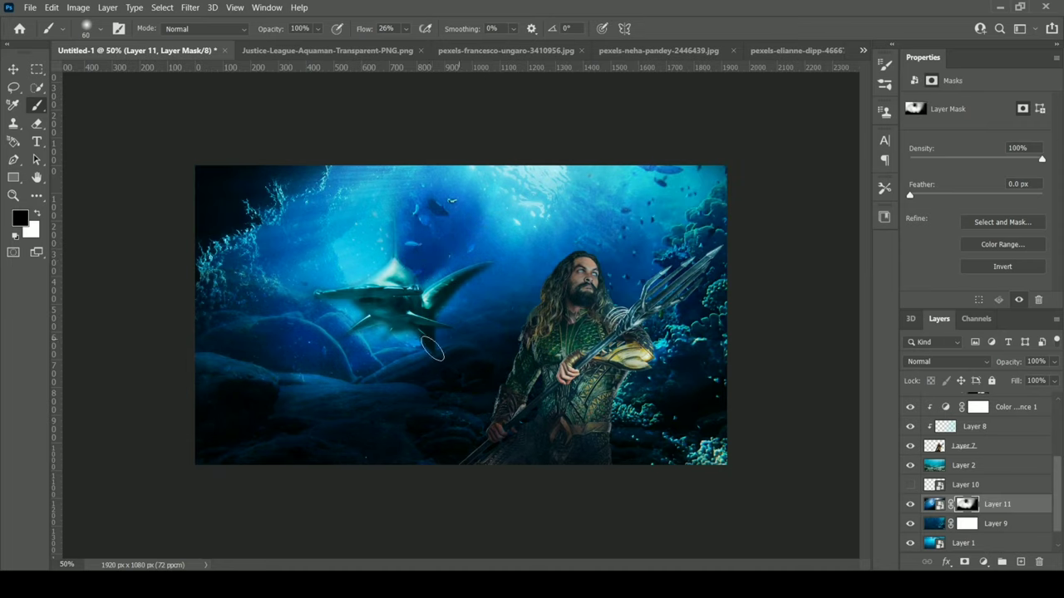
key("x")
left_click_drag(428, 241, 383, 326)
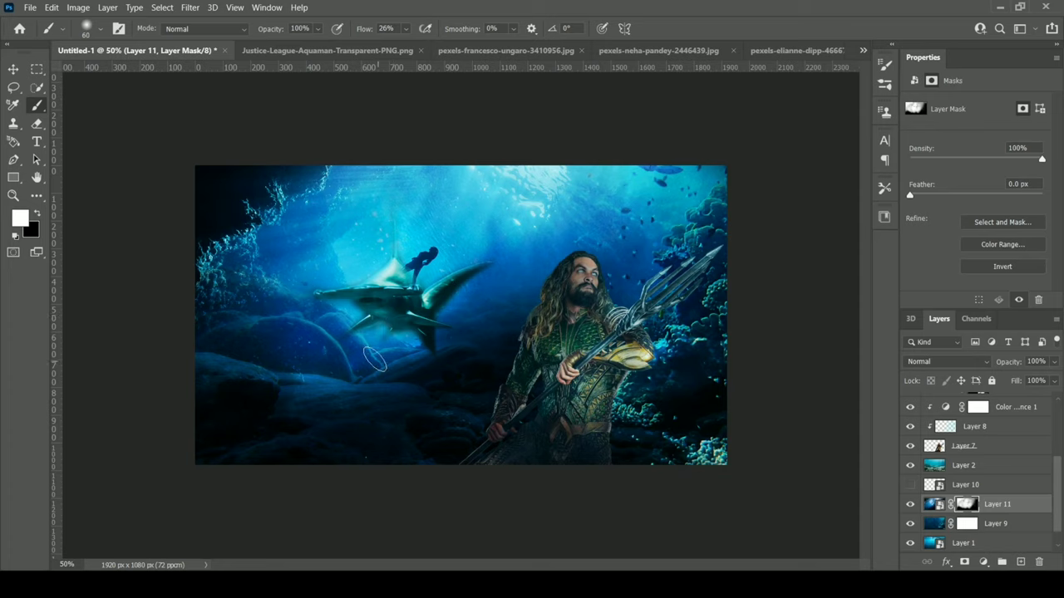
- Lasso the diver above the shark and target Layer 11's mask with black and white colours
key("l")
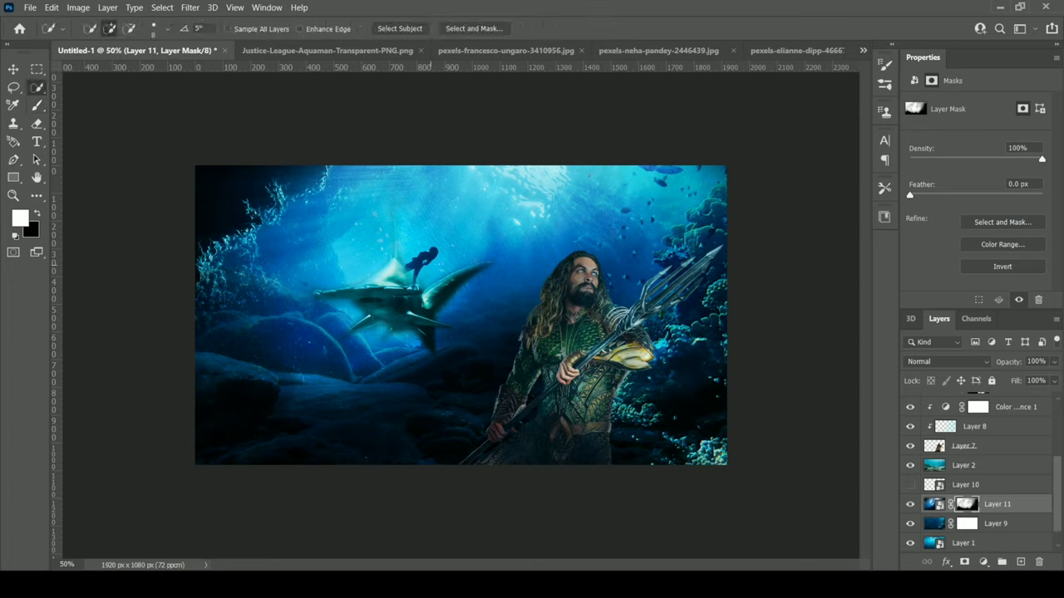
left_click_drag(418, 243, 406, 309)
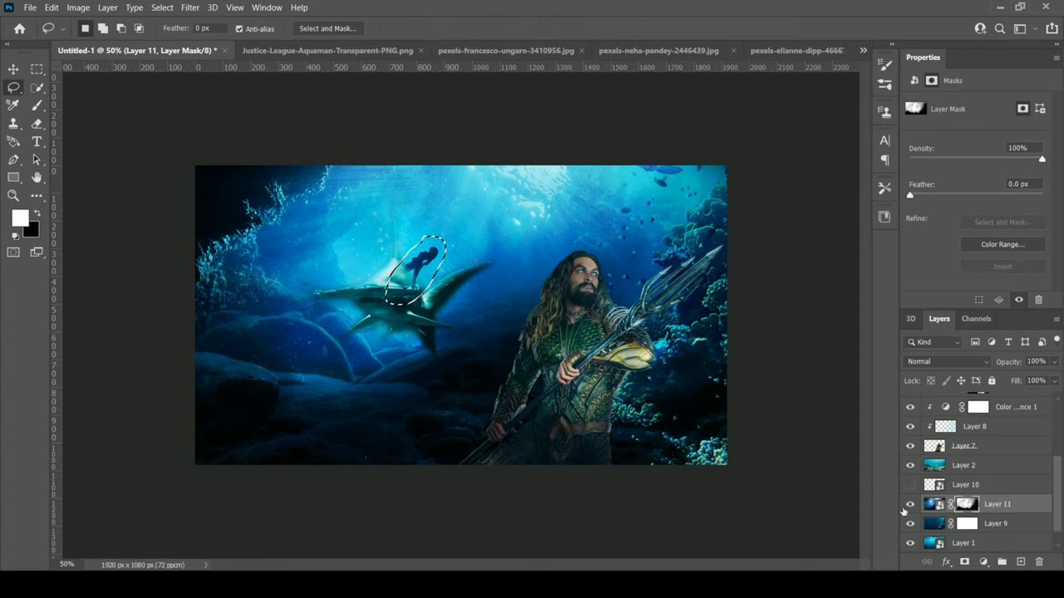
key("ctrl+2")
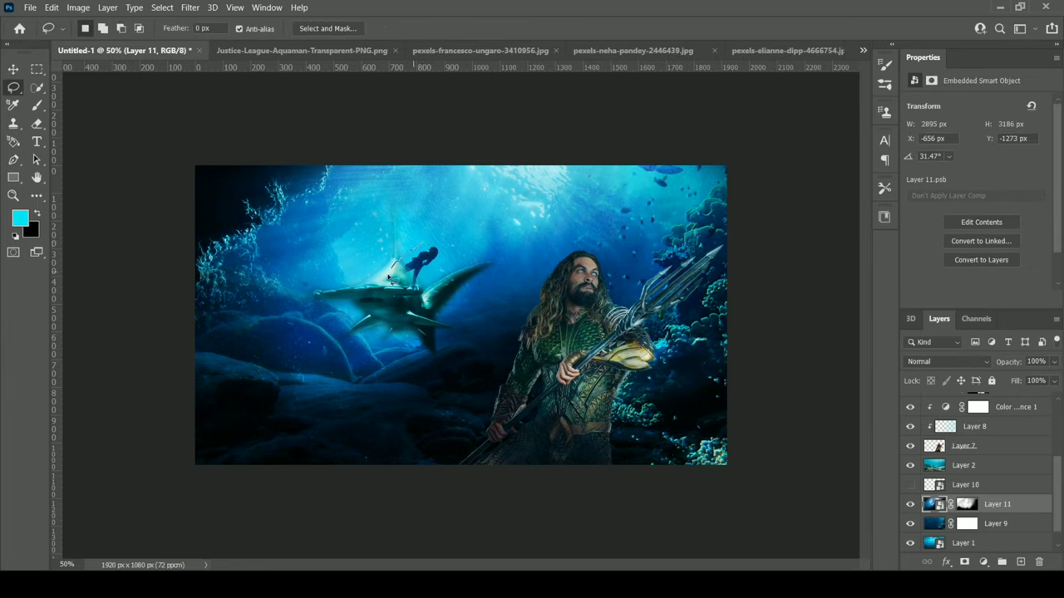
key("ctrl+d")
key("b")
left_click(965, 503)
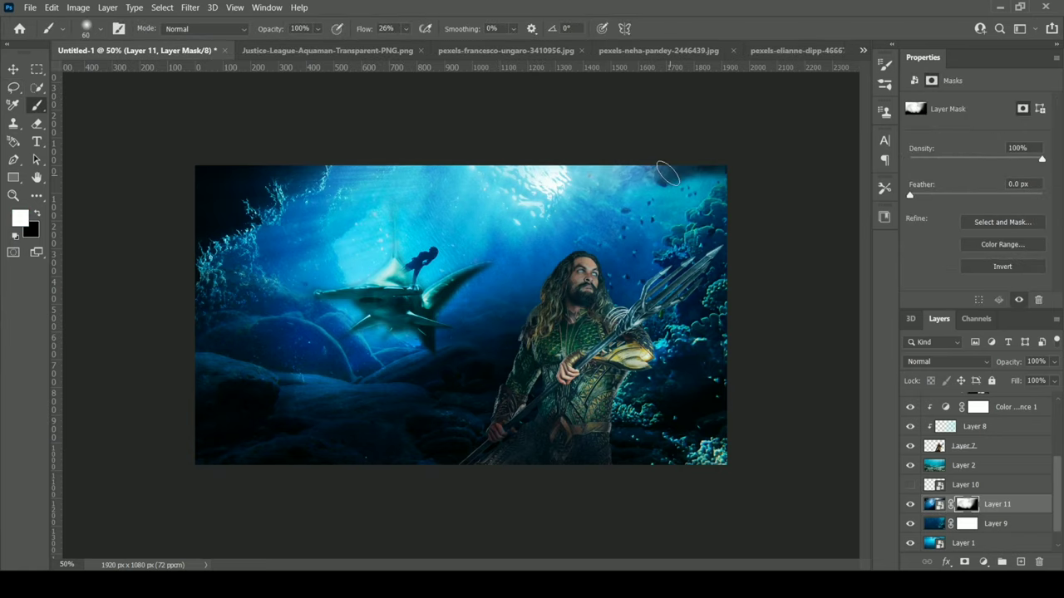
key("x")
key("ctrl+plus")
key("ctrl+plus")
key("ctrl+plus")
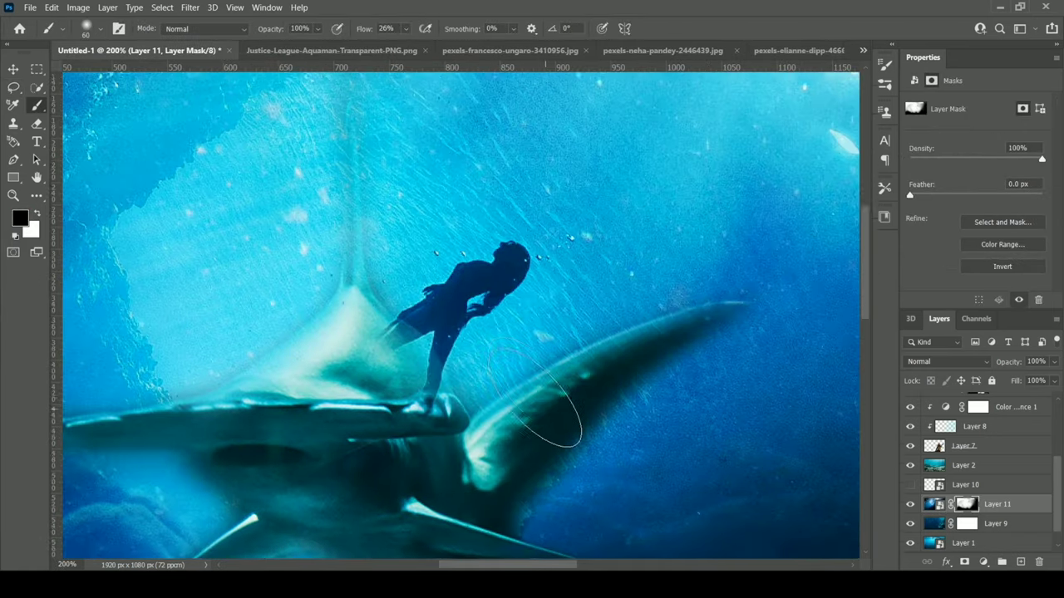
- Zoom in closely on the diver and trace a freehand selection around it
left_click(37, 86)
key("b")
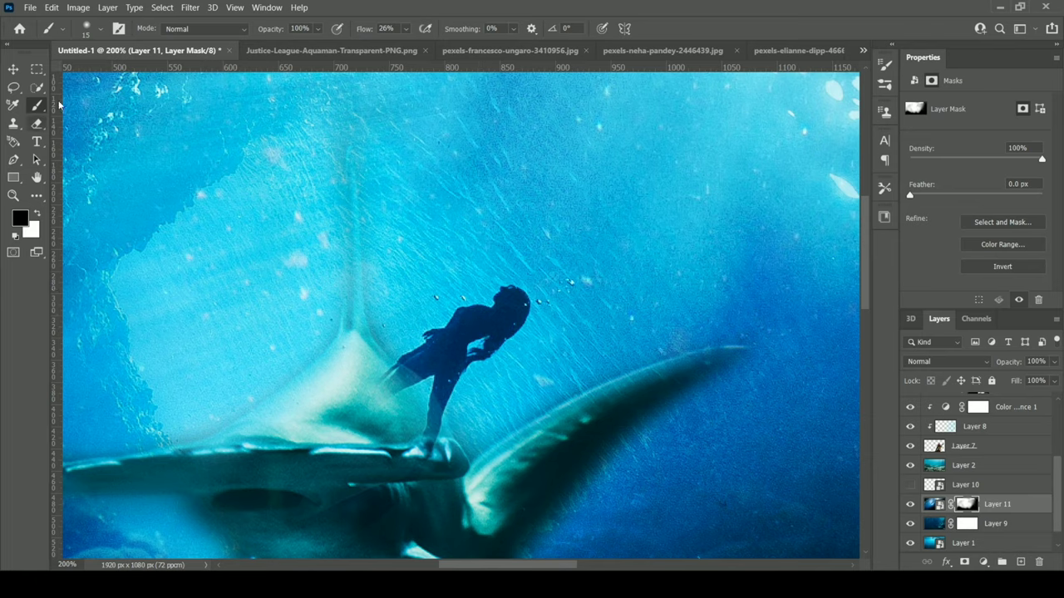
key("l")
left_click_drag(498, 285, 424, 325)
left_click_drag(397, 478, 299, 540)
key("ctrl+d")
key("b")
key("x")
- Brush over the diver on Layer 11's mask, then check Layers 9 and 10
scroll(977, 471, "down", 1)
scroll(977, 471, "up", 3)
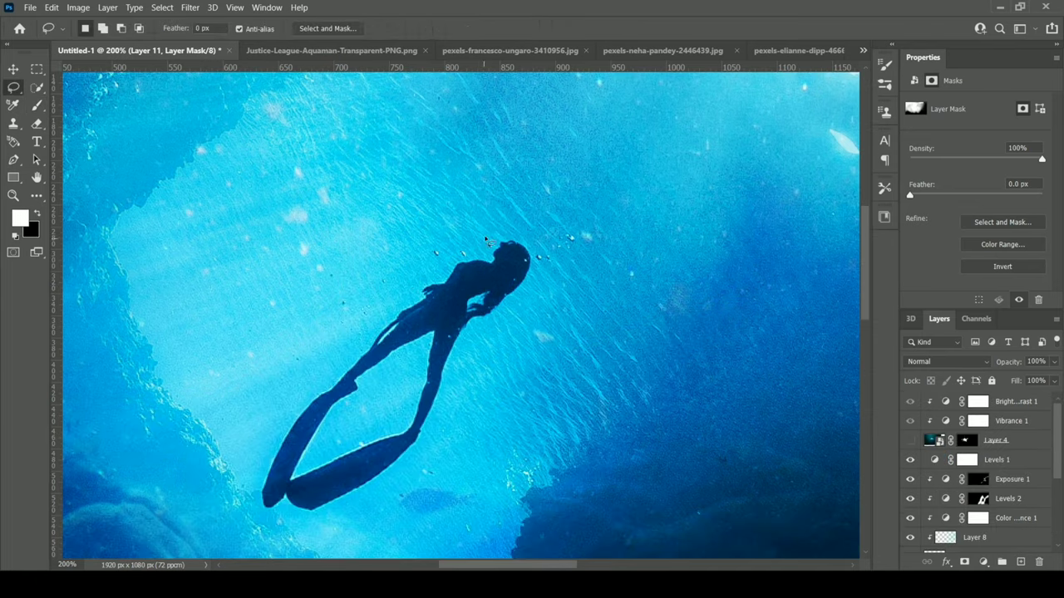
left_click_drag(491, 227, 495, 224)
scroll(977, 470, "down", 5)
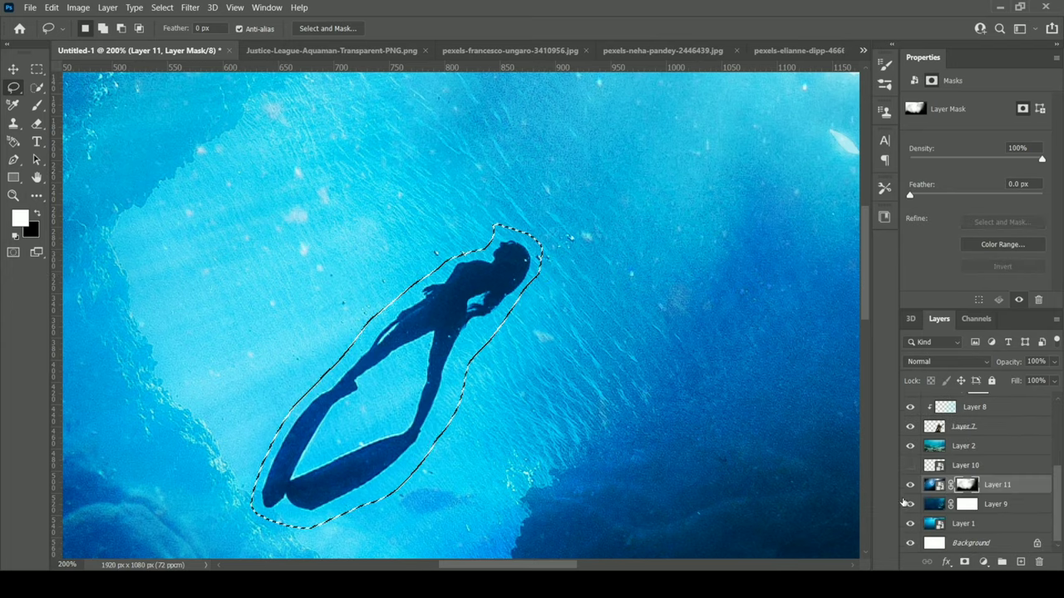
left_click(964, 504)
left_click(909, 465)
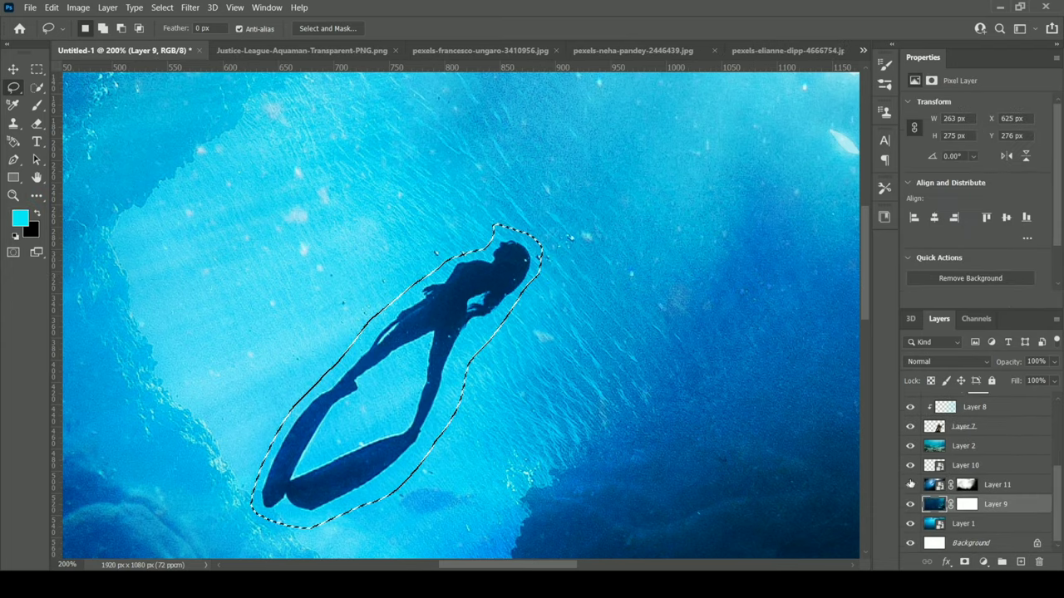
left_click(997, 485)
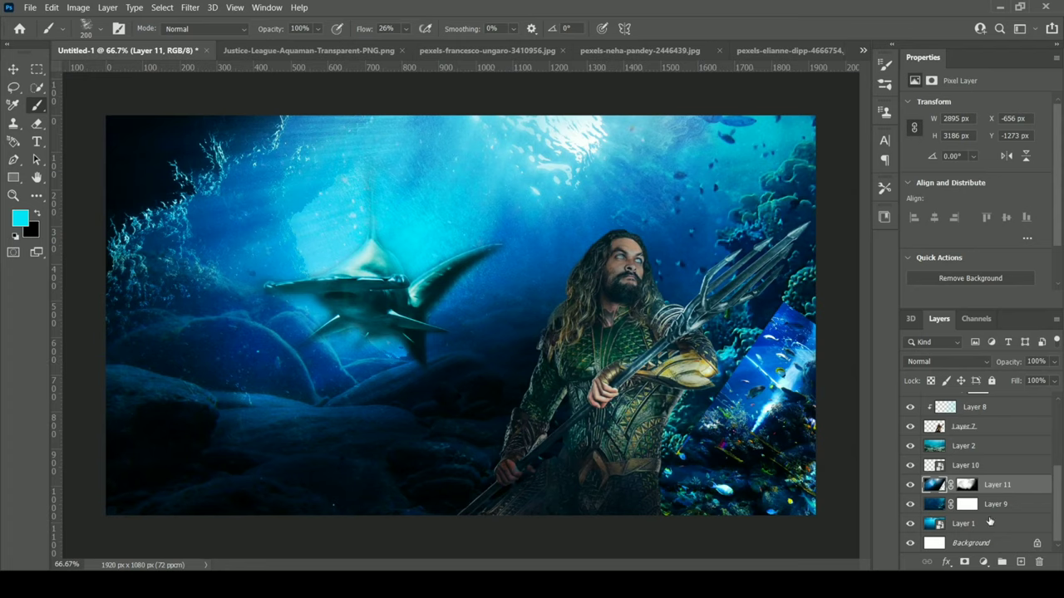
- Delete Layer 10 and paint in the pink jellyfish's long trailing tentacles on Layer 12's mask
key("Delete")
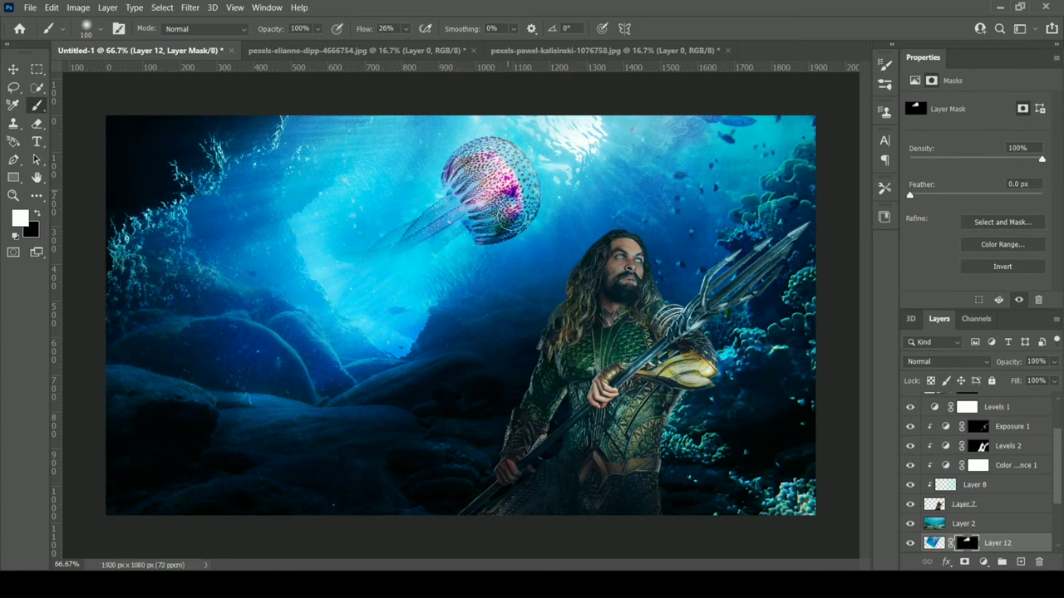
mouse_move(497, 218)
left_mouse_down()
mouse_move(332, 249)
mouse_move(428, 239)
left_mouse_up()
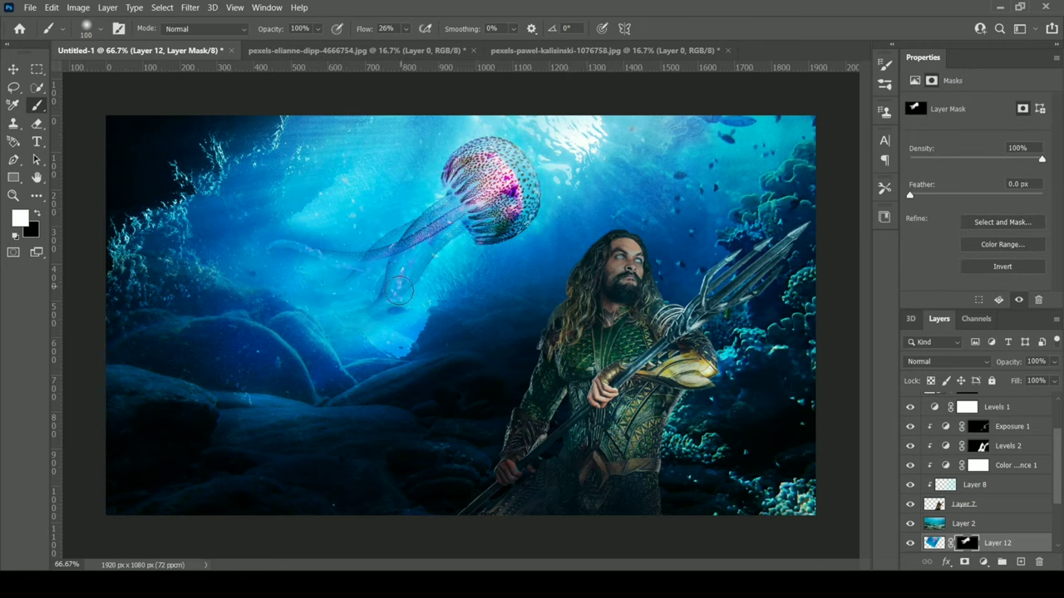
key("x")
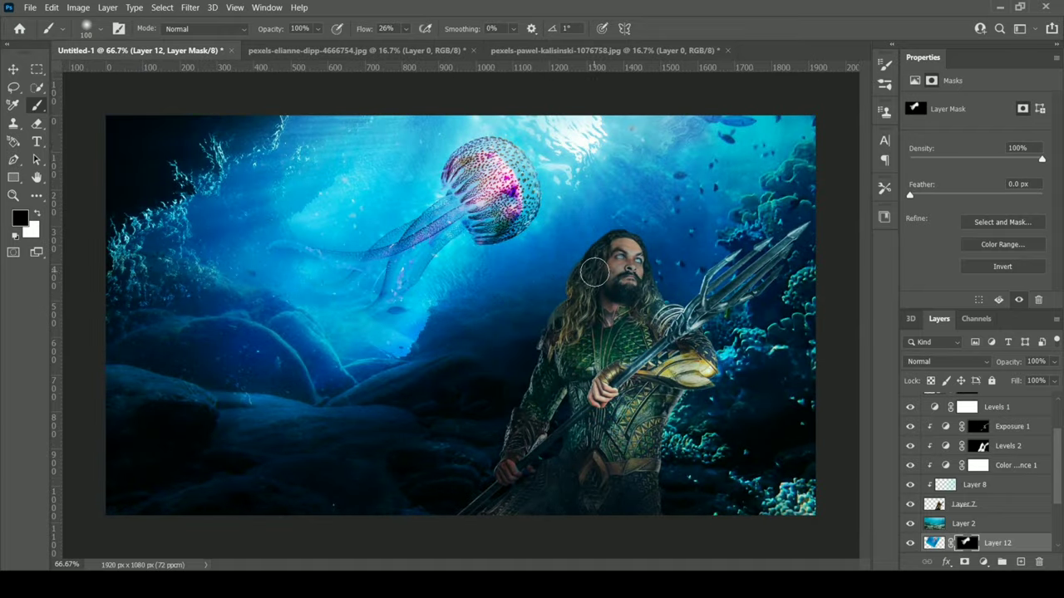
key("ctrl+minus")
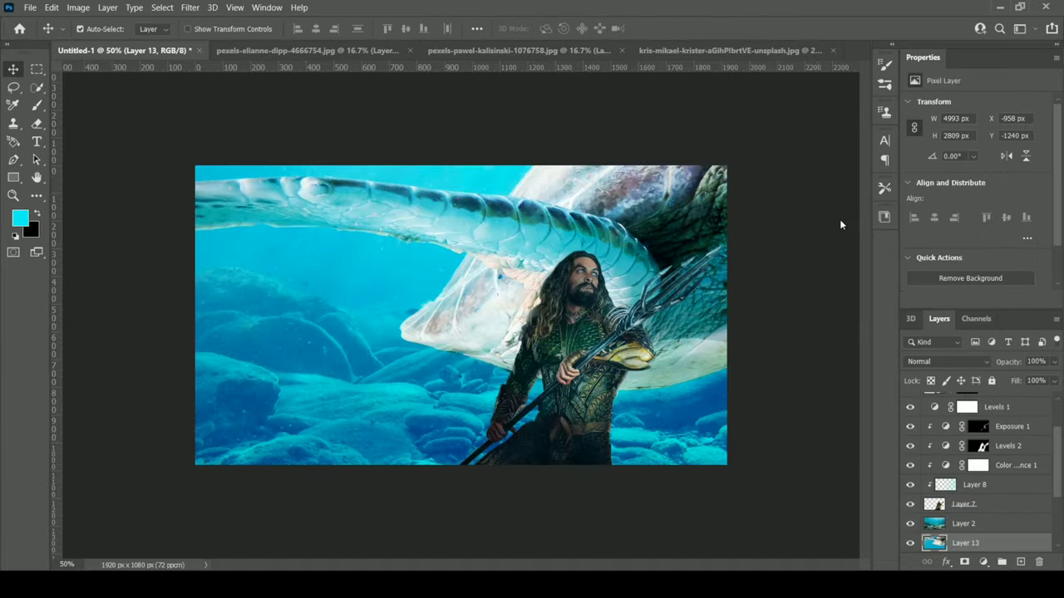
- Shrink and rotate the turtle on Layer 13, then paint it in through a hiding mask
key("ctrl+t")
left_click_drag(839, 224, 301, 386)
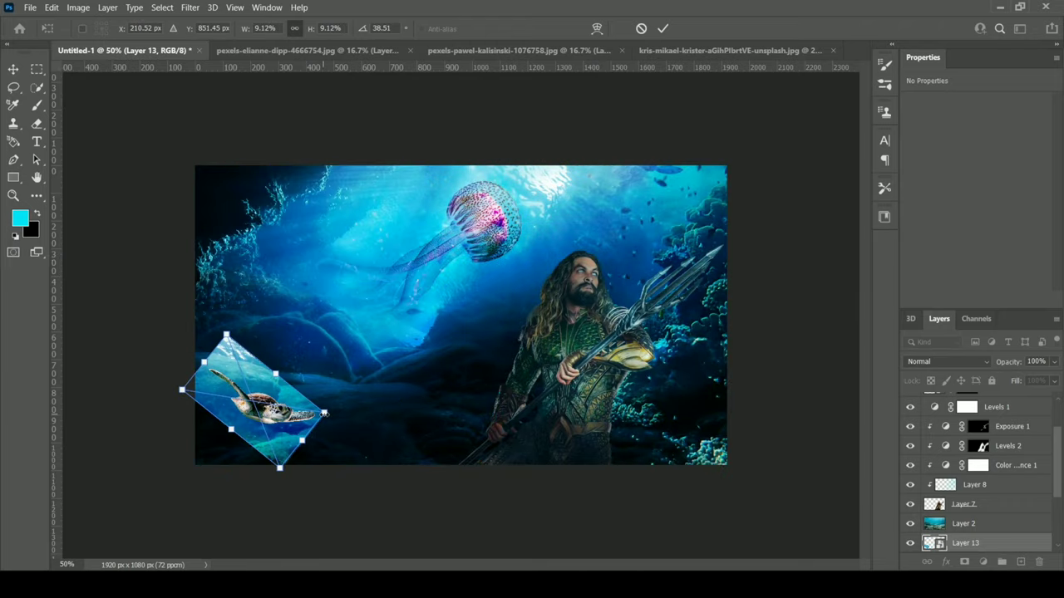
left_click_drag(301, 386, 248, 389)
key("Return")
left_click(964, 562, "alt")
key("b")
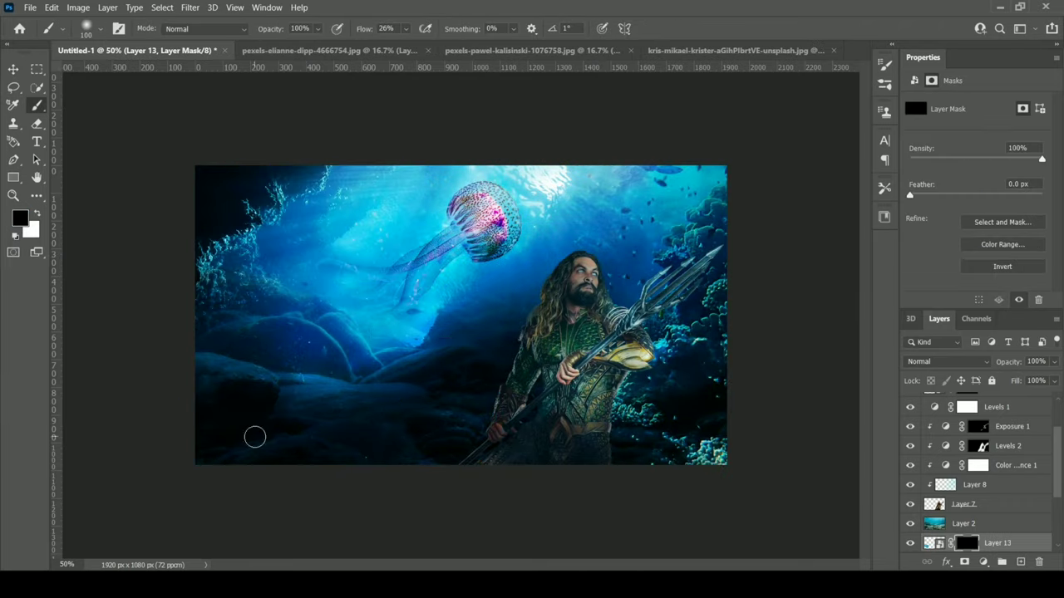
key("x")
mouse_move(254, 434)
left_mouse_down()
mouse_move(261, 374)
mouse_move(306, 427)
mouse_move(213, 404)
mouse_move(304, 389)
mouse_move(216, 391)
mouse_move(297, 407)
mouse_move(345, 162)
left_mouse_up()
key("x")
key("x")
key("x")
key("x")
key("x")
- Reposition and rotate the turtle to the top-right of the scene
key("ctrl+t")
left_click_drag(449, 158, 584, 218)
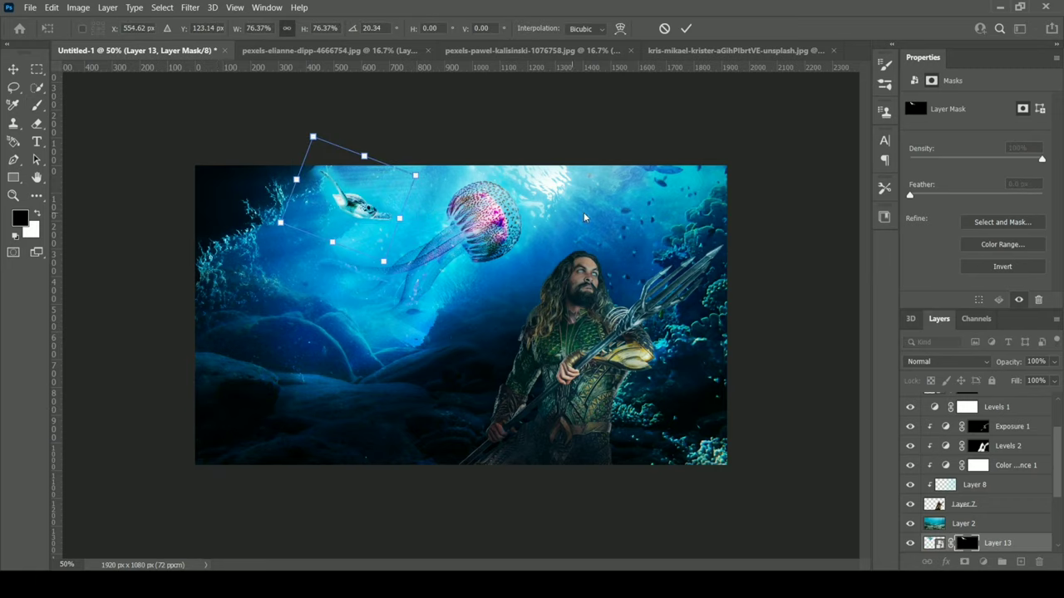
left_click_drag(357, 200, 636, 188)
key("Return")
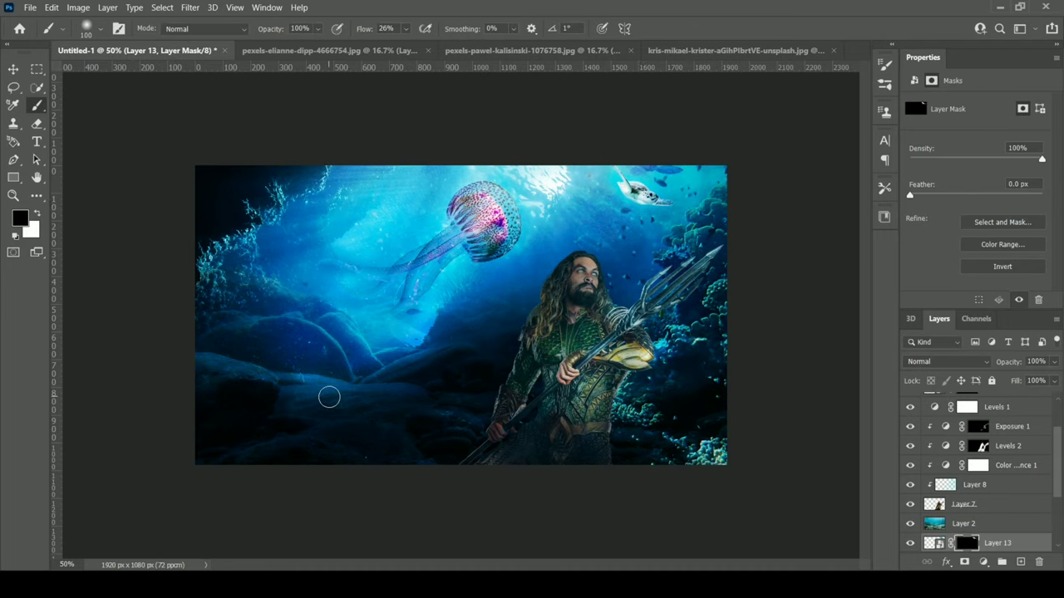
key("x")
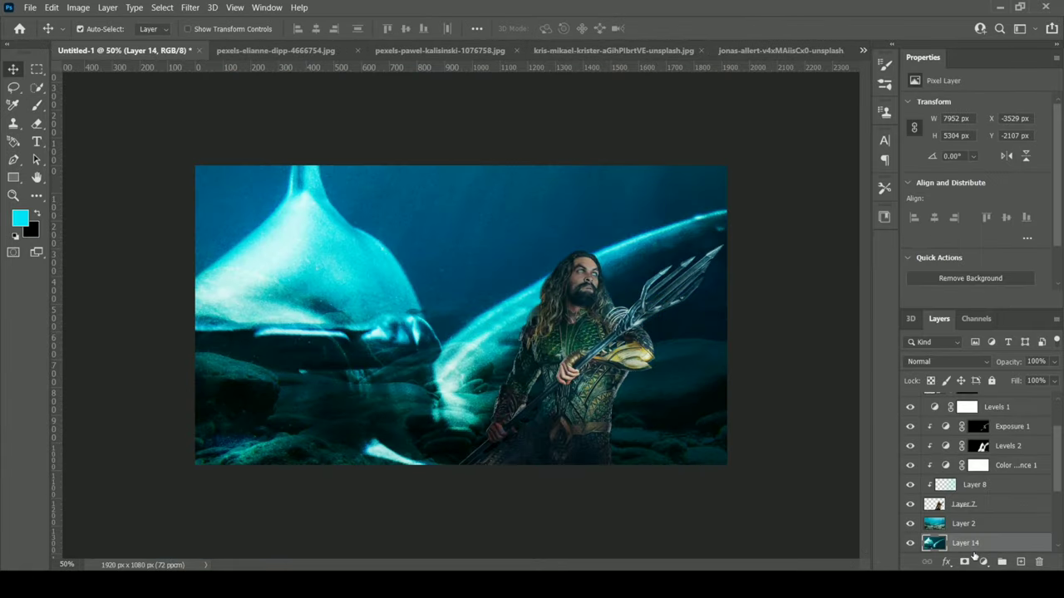
- Shrink the shark on Layer 14 to about 10%, rotate it, and move it left
key("ctrl+t")
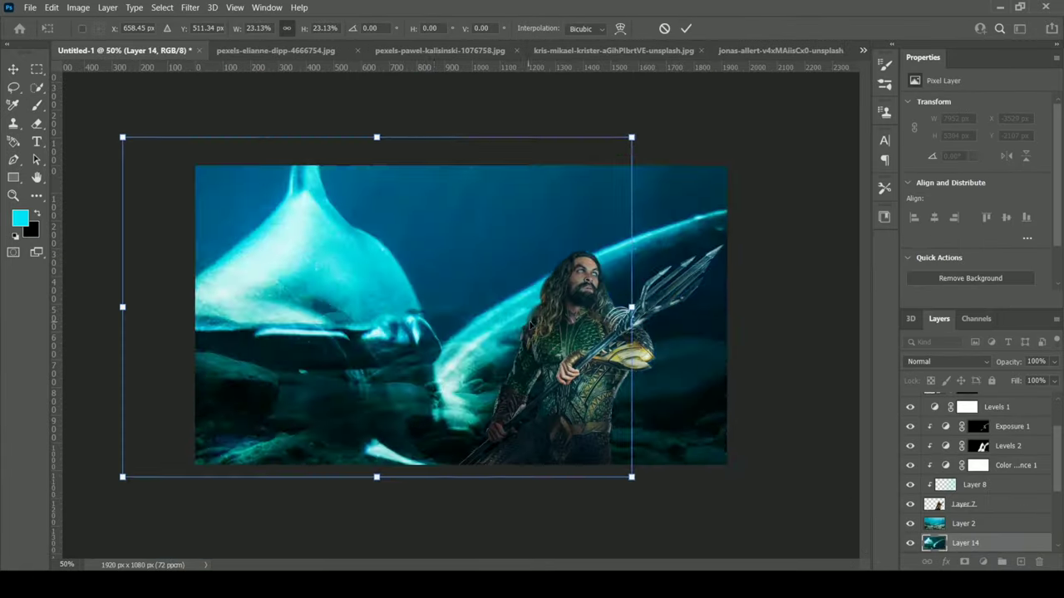
left_click_drag(632, 477, 375, 391)
mouse_move(124, 403)
left_mouse_down()
mouse_move(152, 423)
mouse_move(183, 416)
left_mouse_up()
key("Return")
- Paint the small shark in through a hiding mask, then check the Aquaman lighting and select Layer 7
left_click(964, 562, "alt")
key("b")
key("x")
left_click_drag(208, 326, 278, 320)
key("x")
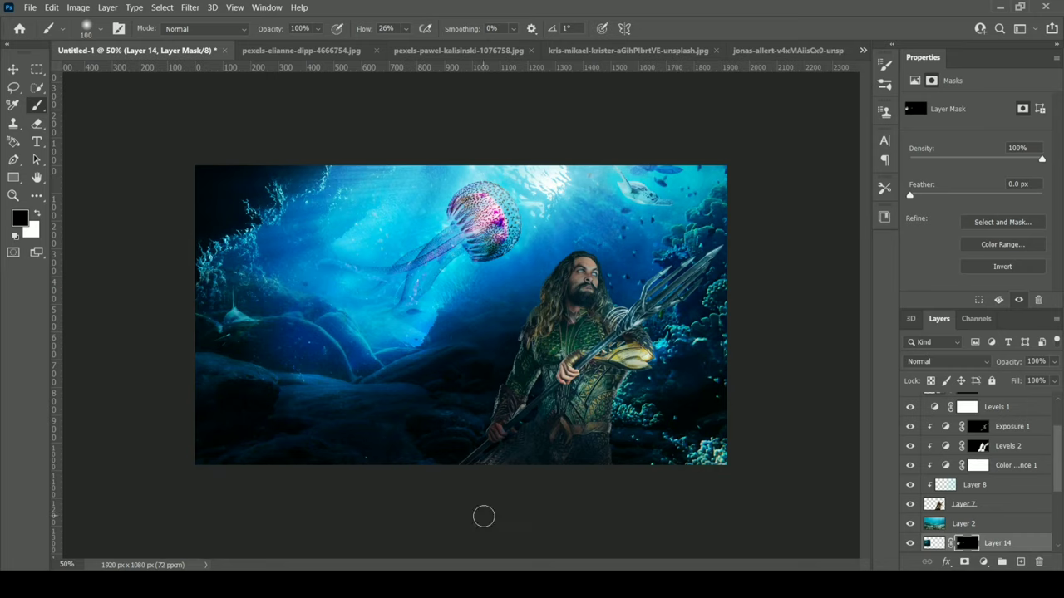
scroll(912, 428, "down", 2)
left_click(909, 427)
left_click(910, 426)
left_click(959, 426)
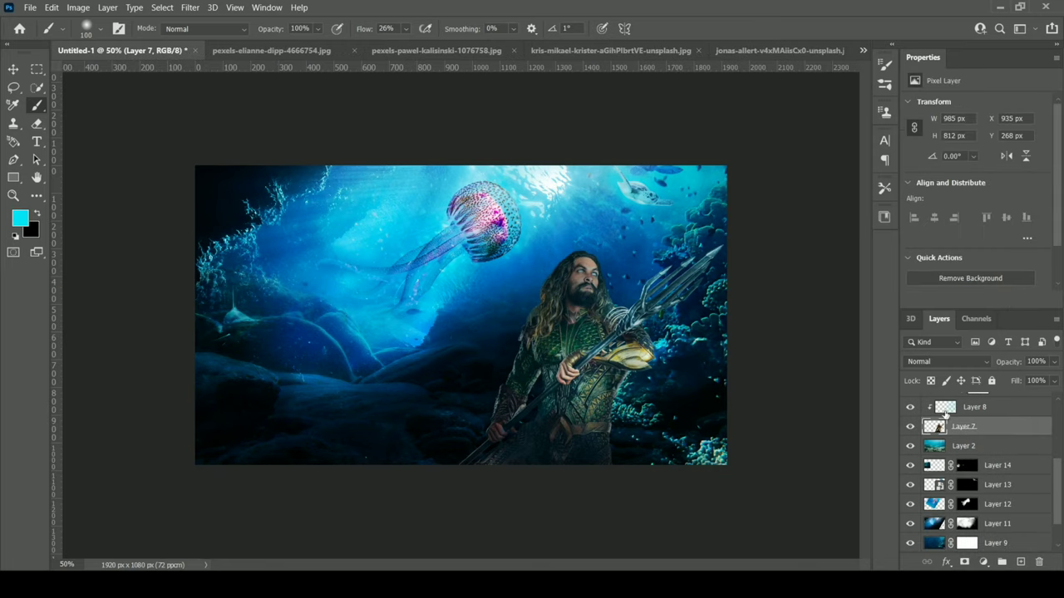
- Set Aquaman's clipped Layer 8 to the Overlay blend mode
scroll(971, 448, "up", 2)
left_click(997, 485)
left_click(947, 503)
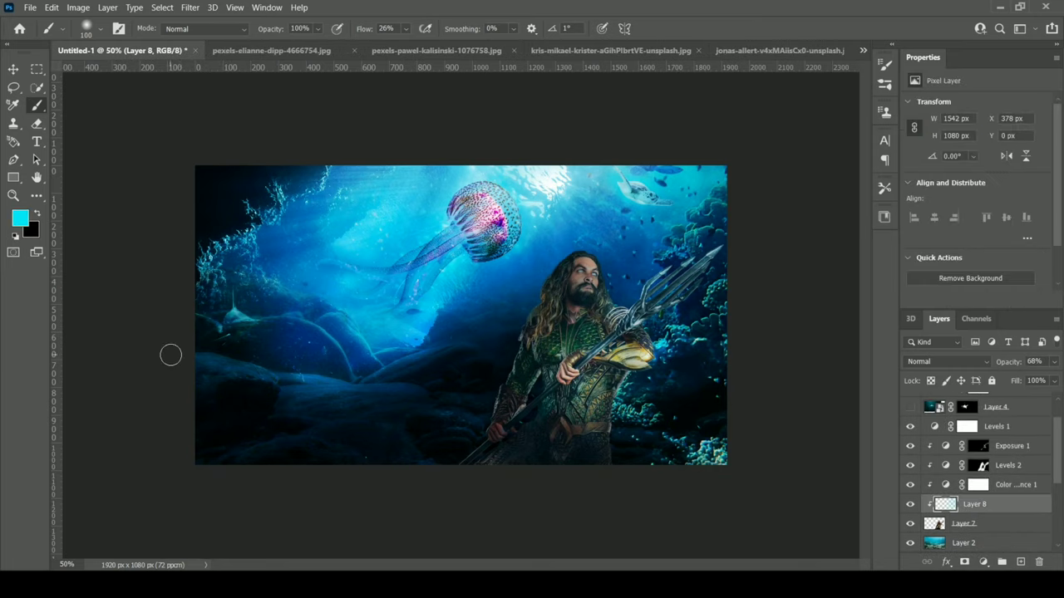
key("shift+plus")
key("shift+plus")
key("shift+plus")
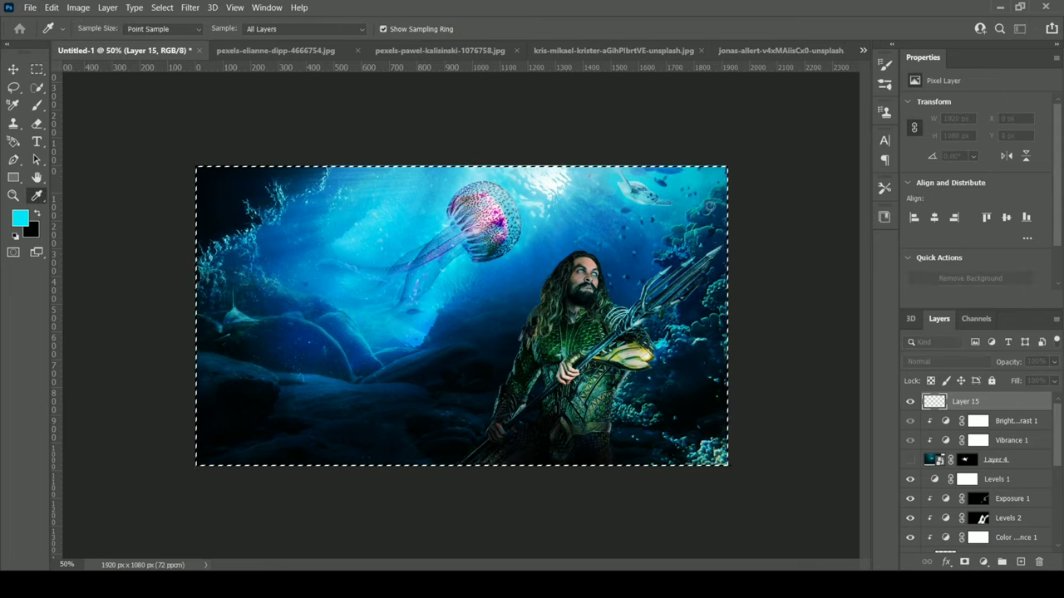
- Switch to the Rectangular Marquee, make white the foreground colour, and clear the selection
key("m")
key("d")
key("x")
key("ctrl+d")
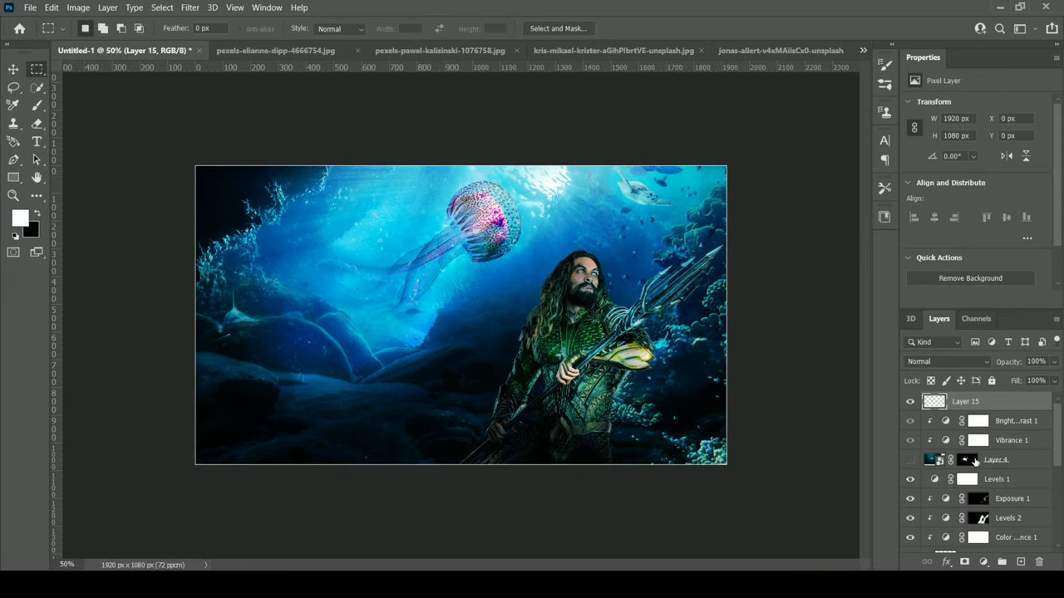
- Clip the Brightness/Contrast adjustment onto jellyfish Layer 12
left_click(933, 467)
left_click(1010, 441, "shift")
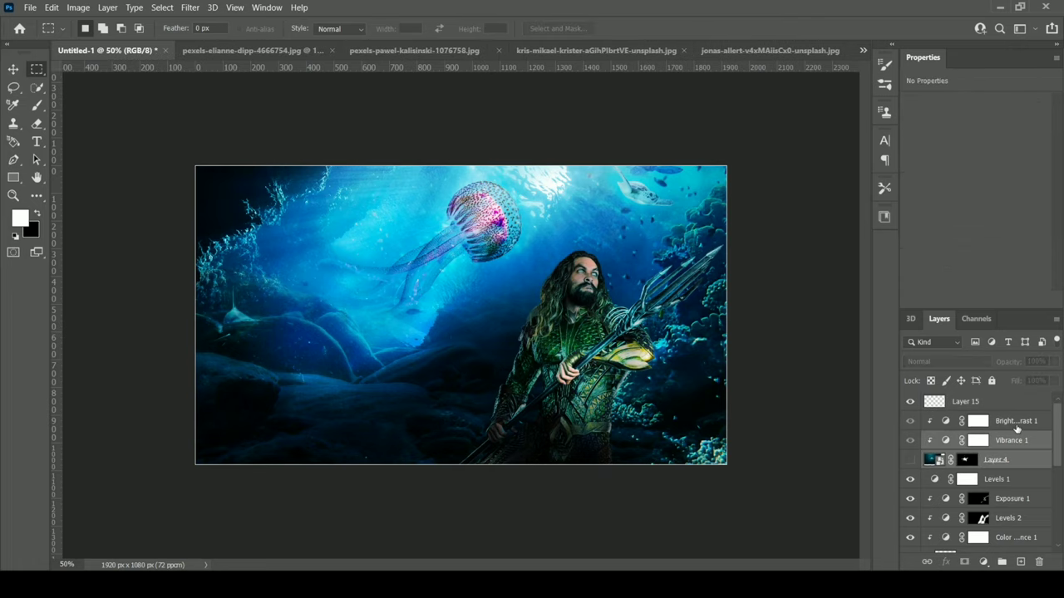
left_click(1016, 421, "shift")
key("alt+bracketleft")
key("alt+bracketleft")
key("alt+bracketleft")
key("alt+bracketleft")
key("alt+bracketleft")
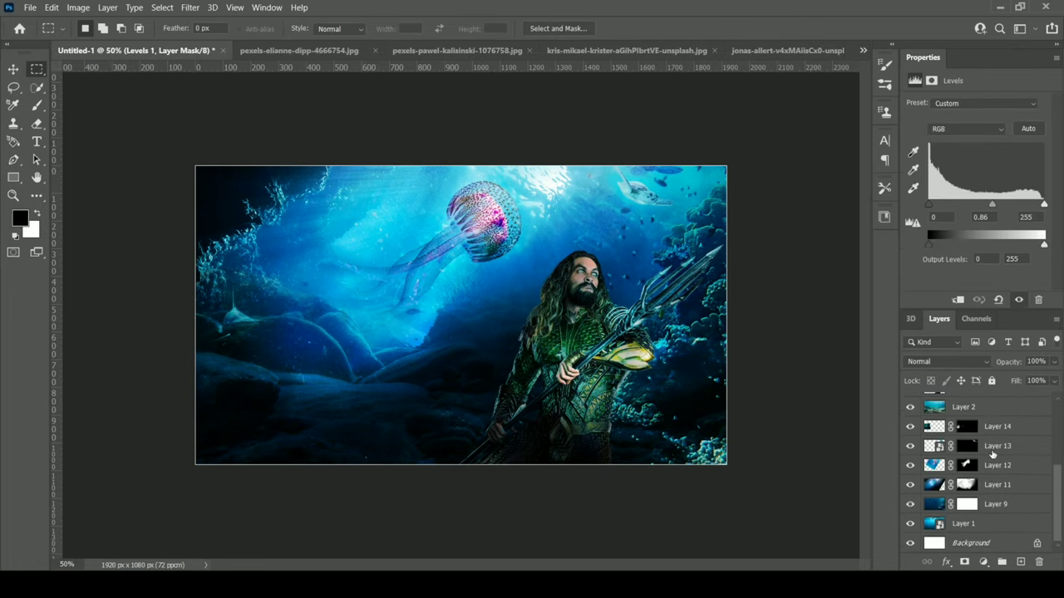
key("alt+bracketleft")
key("alt+bracketleft")
left_click_drag(975, 142, 984, 144)
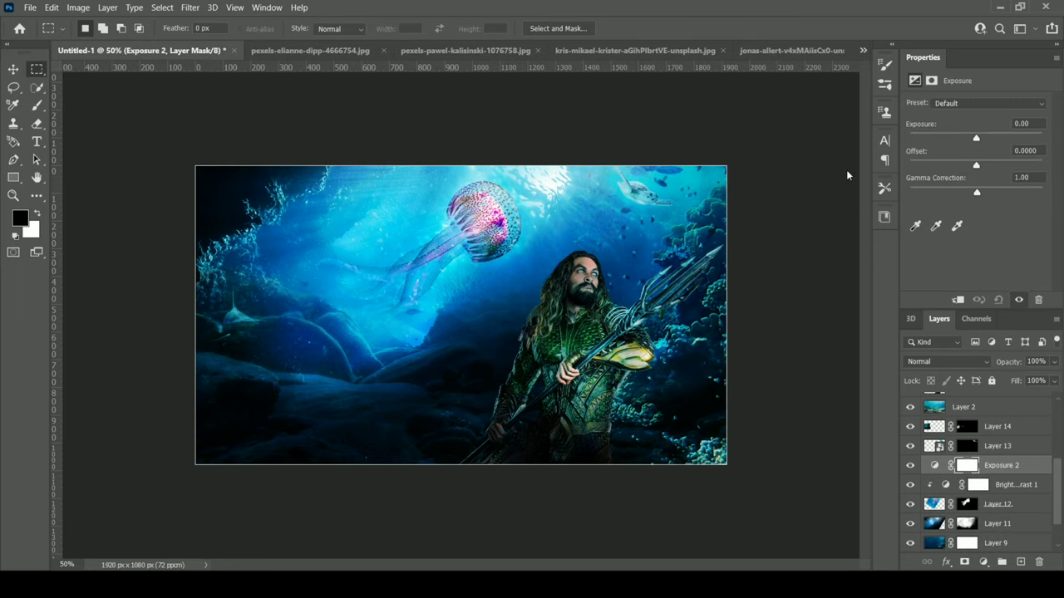
- Raise Exposure 2 to +0.94 and clip Exposure 3 at +1.57 onto Layer 2
left_click_drag(975, 138, 985, 138)
scroll(980, 465, "down", 2)
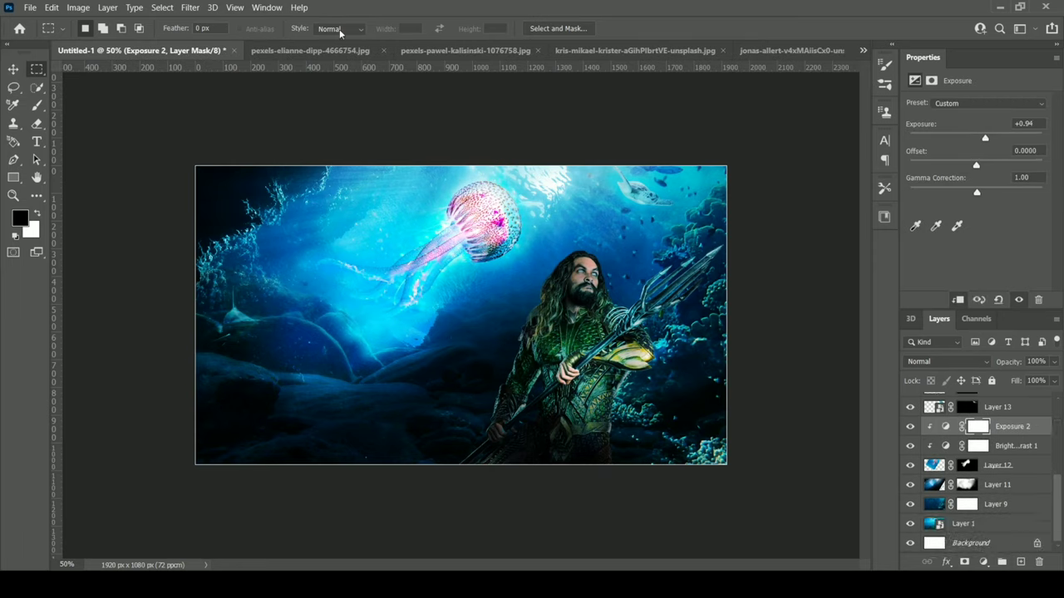
left_click(995, 504)
left_click(910, 503)
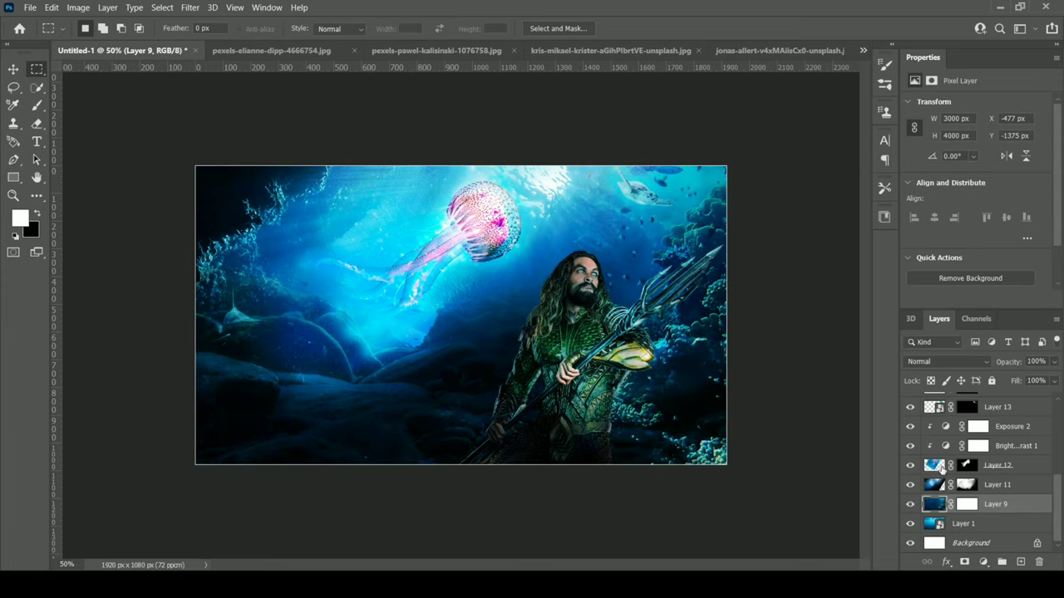
scroll(980, 466, "up", 3)
left_click(977, 446)
key("ctrl+alt+g")
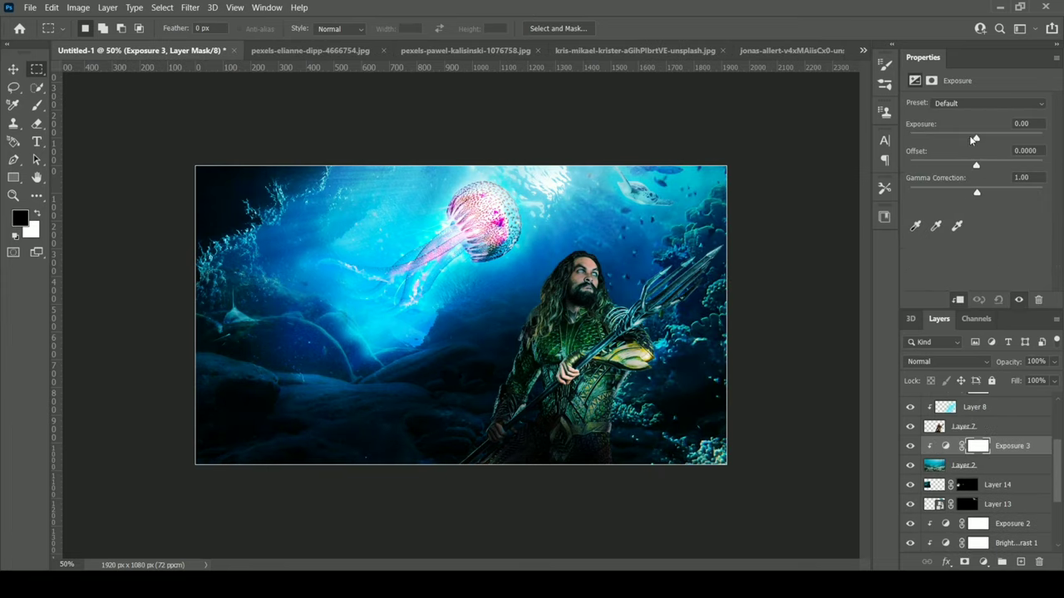
left_click_drag(976, 138, 991, 138)
left_click(910, 466)
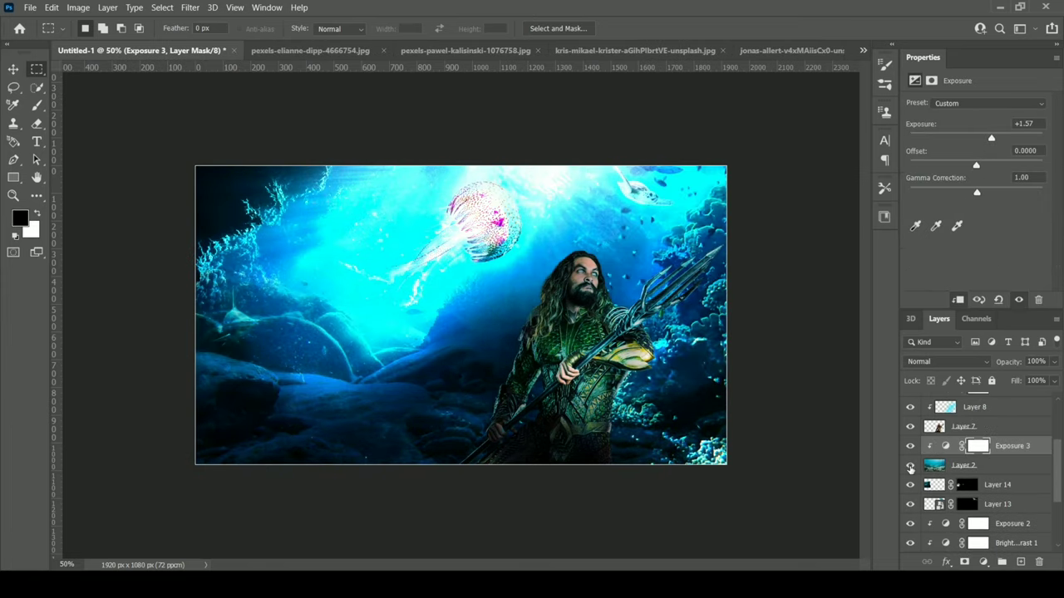
left_click(910, 466)
- Move the rocky Layer 2 backdrop down and to the right
left_click(972, 467)
key("ctrl+t")
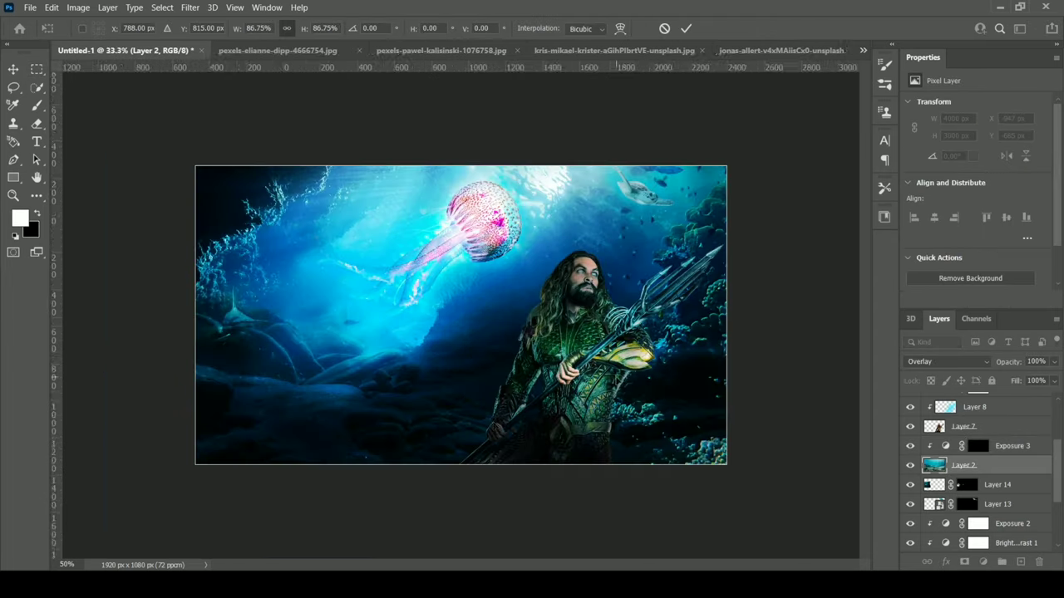
left_click_drag(489, 421, 507, 470)
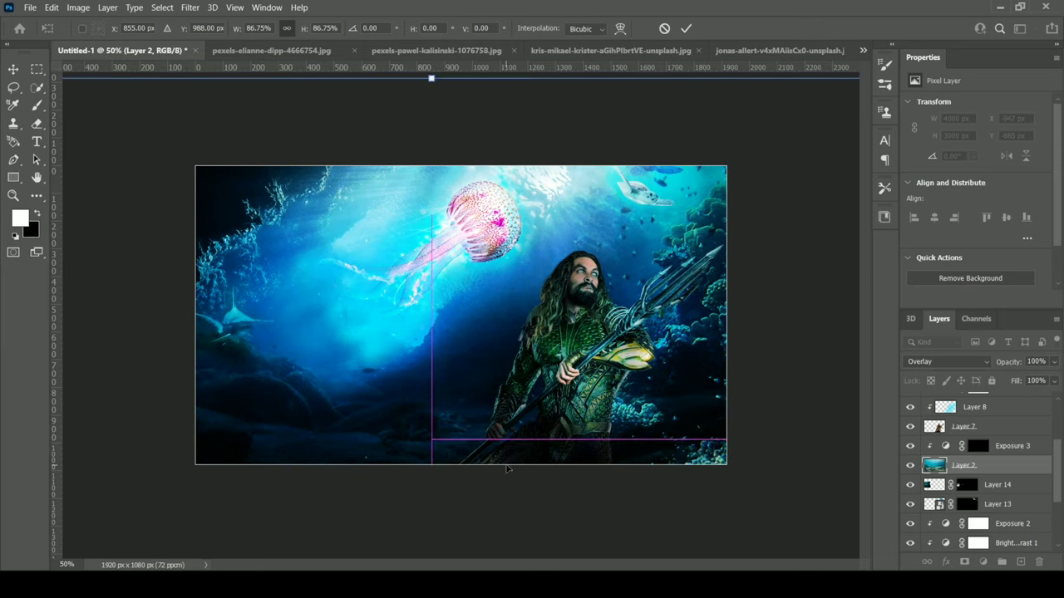
key("Return")
- Invert Exposure 3's mask to black and paint the brightening back onto the shark
key("b")
left_click(977, 446)
key("x")
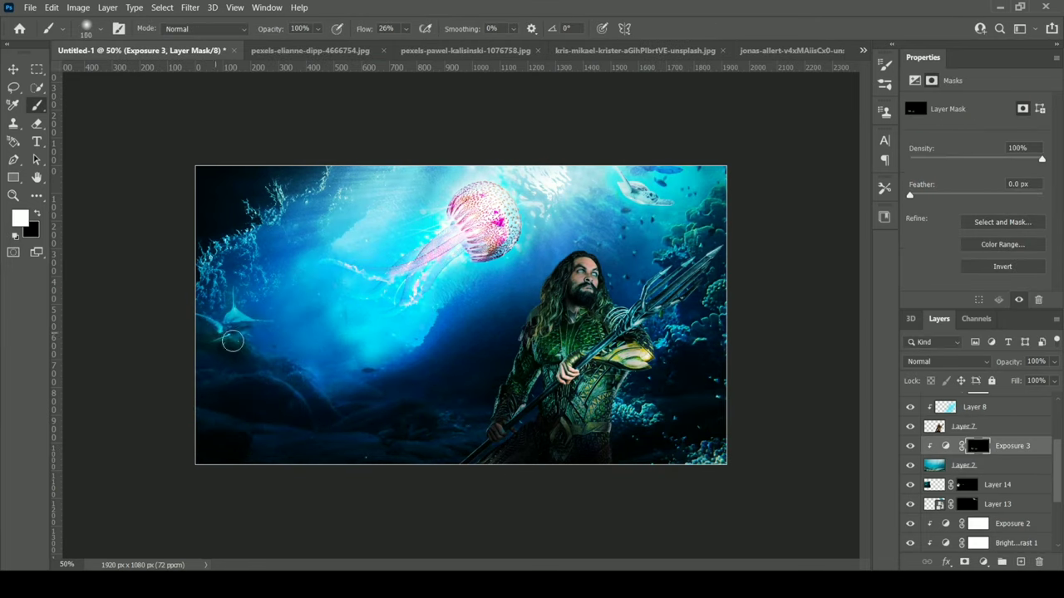
left_click_drag(233, 340, 253, 349)
key("x")
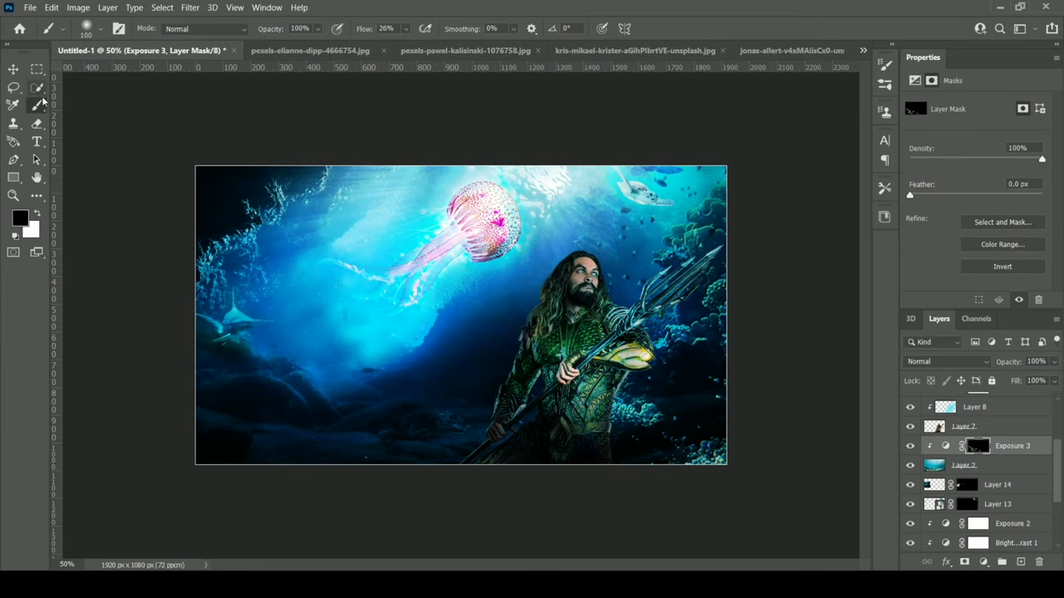
- Add a new empty layer at the top and sample the jellyfish pink as paint colour
key("alt+period")
key("ctrl+shift+alt+n")
key("x")
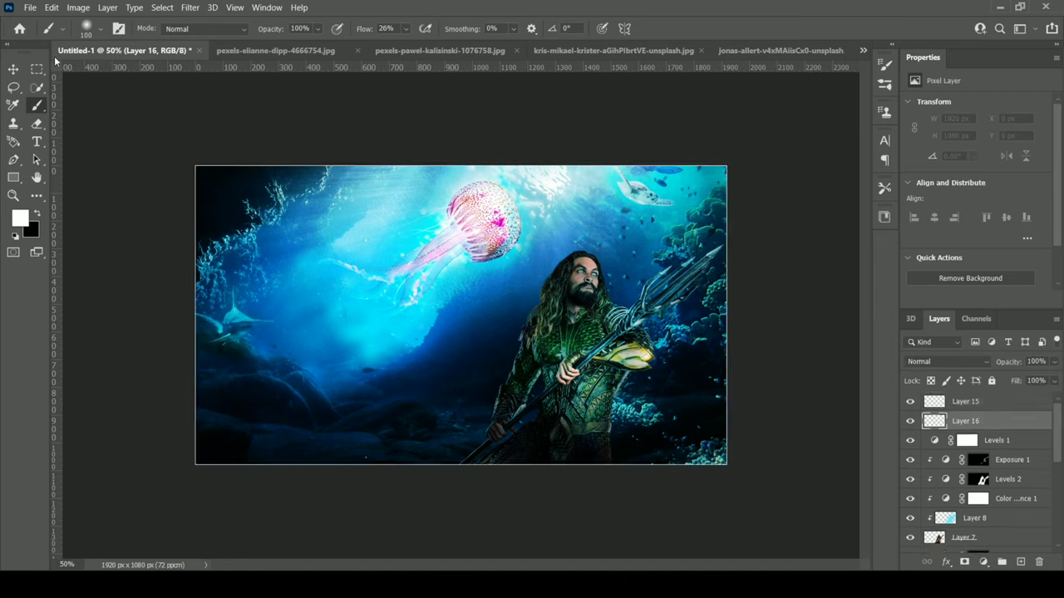
left_click(499, 221, "alt")
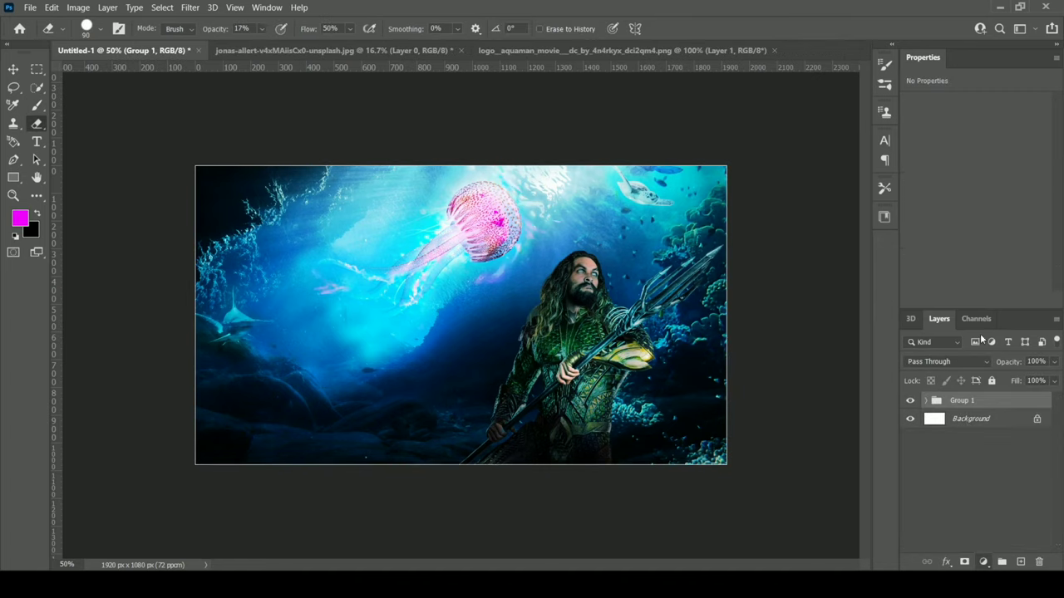
- Try the Orange and Blue and Orange and Teal lookup tables, comparing the grade on and off
left_click(1001, 104)
left_click(997, 252)
key("Down")
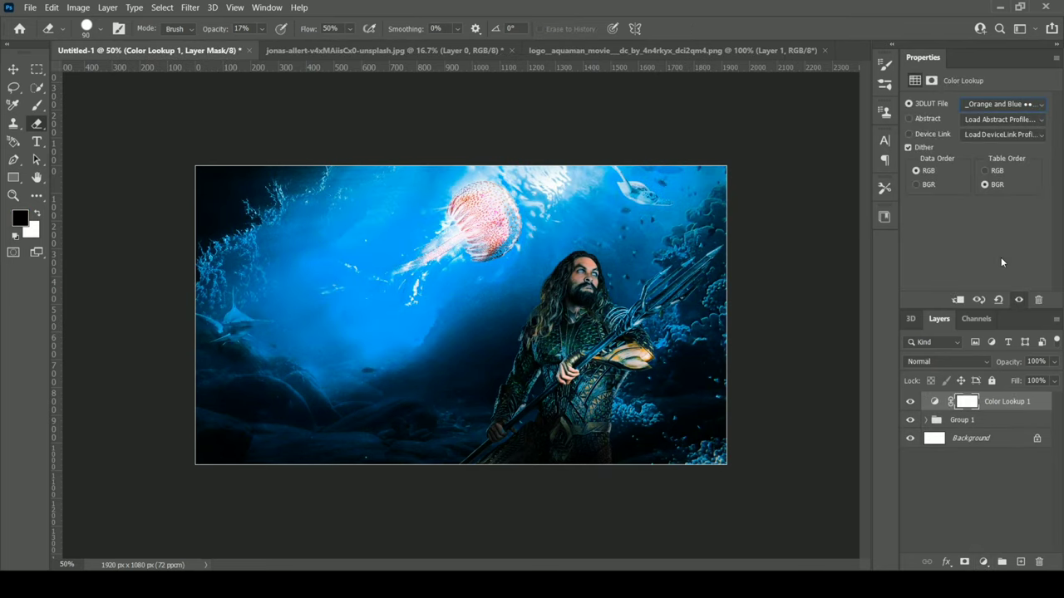
key("Down")
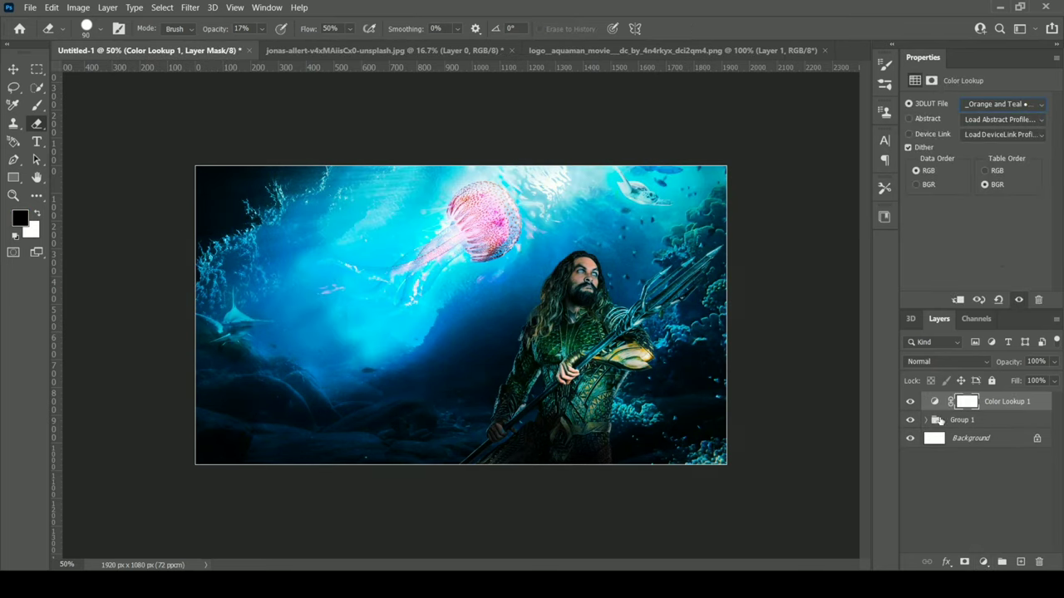
left_click(910, 402)
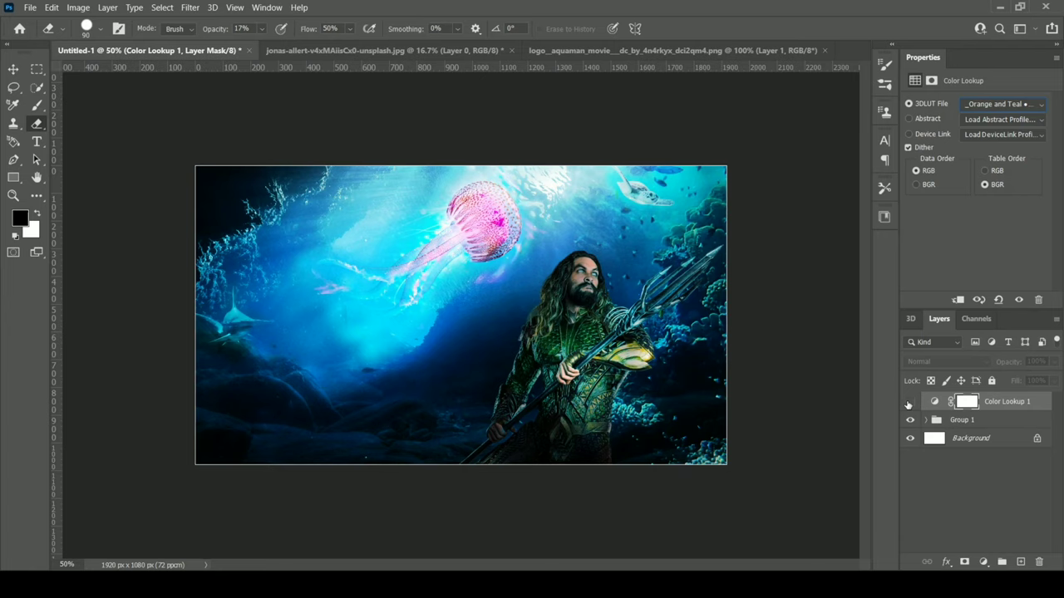
left_click(910, 402)
- Switch the lookup to 2Strip.look, compare it on and off, and review the Color Lookup settings
key("Home")
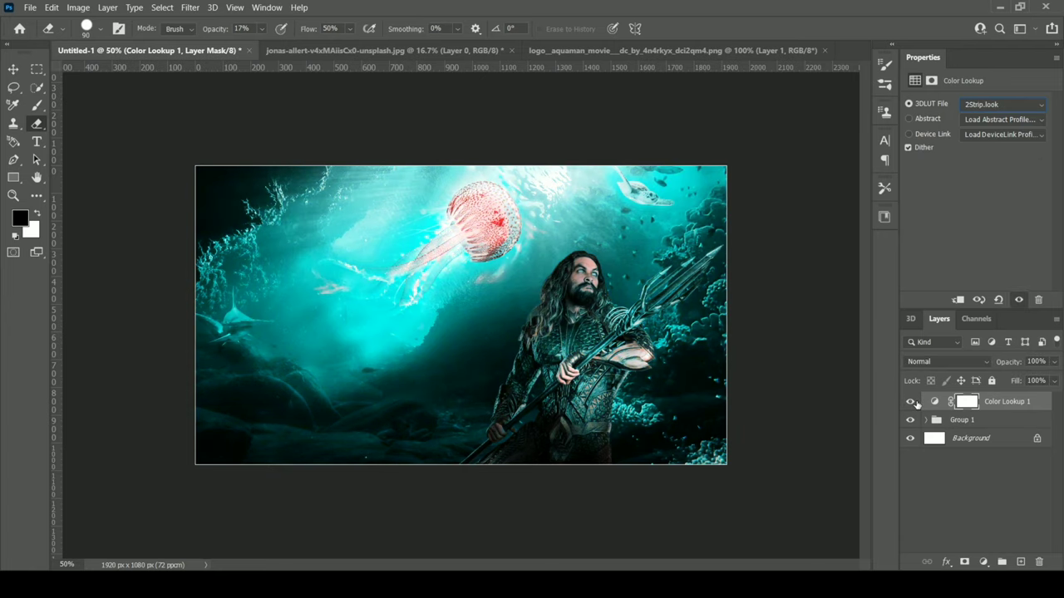
left_click(910, 403)
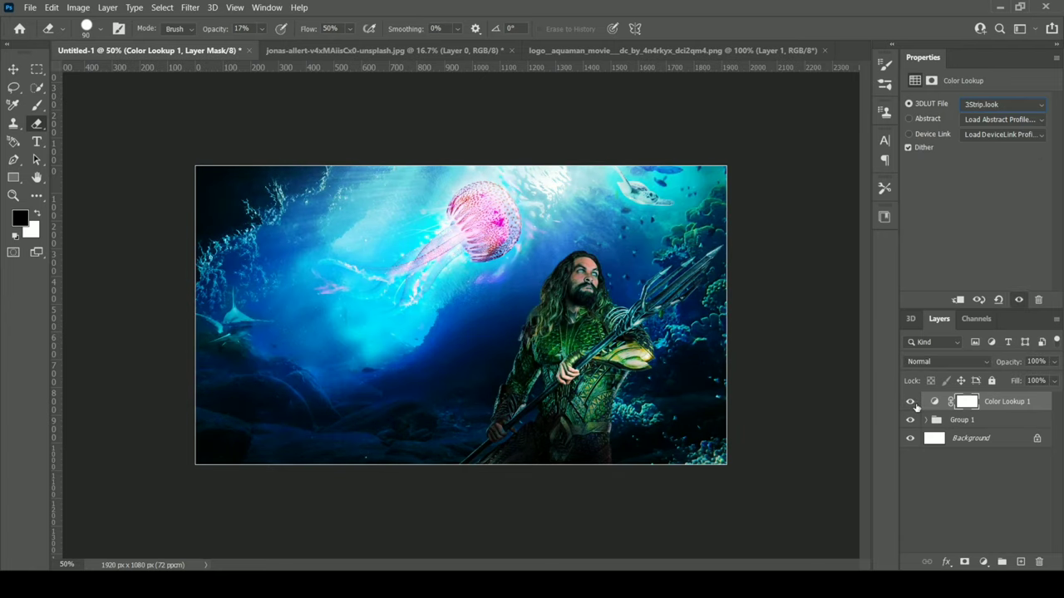
left_click(910, 402)
left_click(910, 403)
left_click(910, 402)
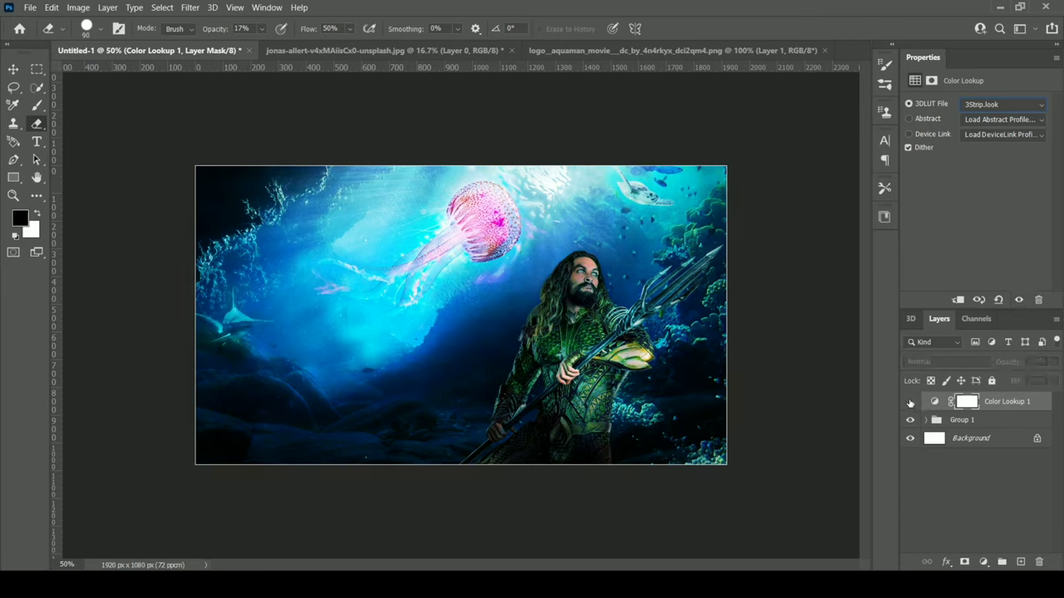
left_click(910, 402)
left_click(910, 402)
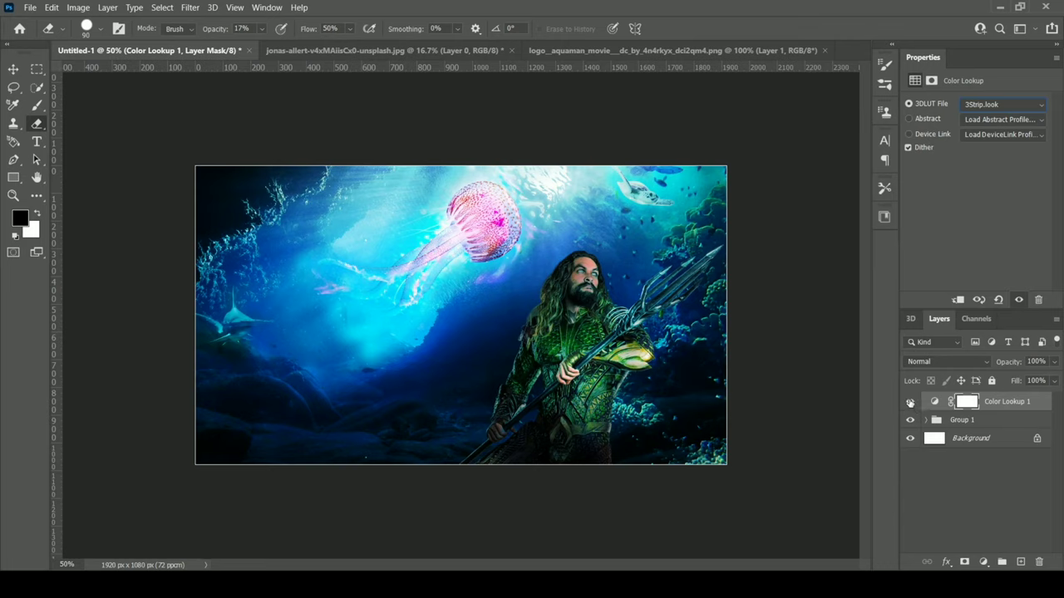
left_click(951, 460)
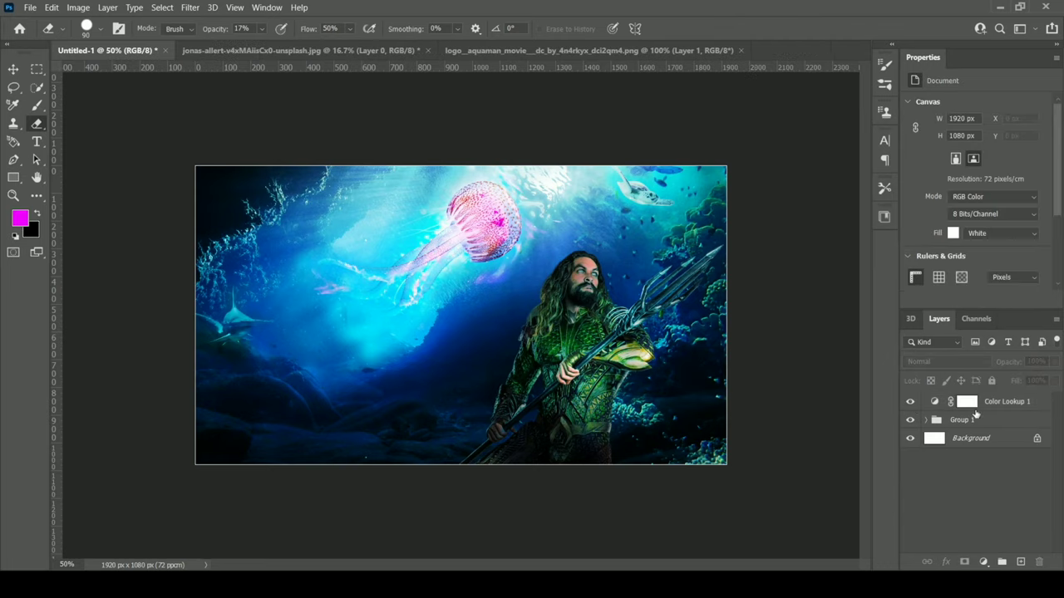
left_click(909, 402)
left_click(909, 402)
left_click(989, 402)
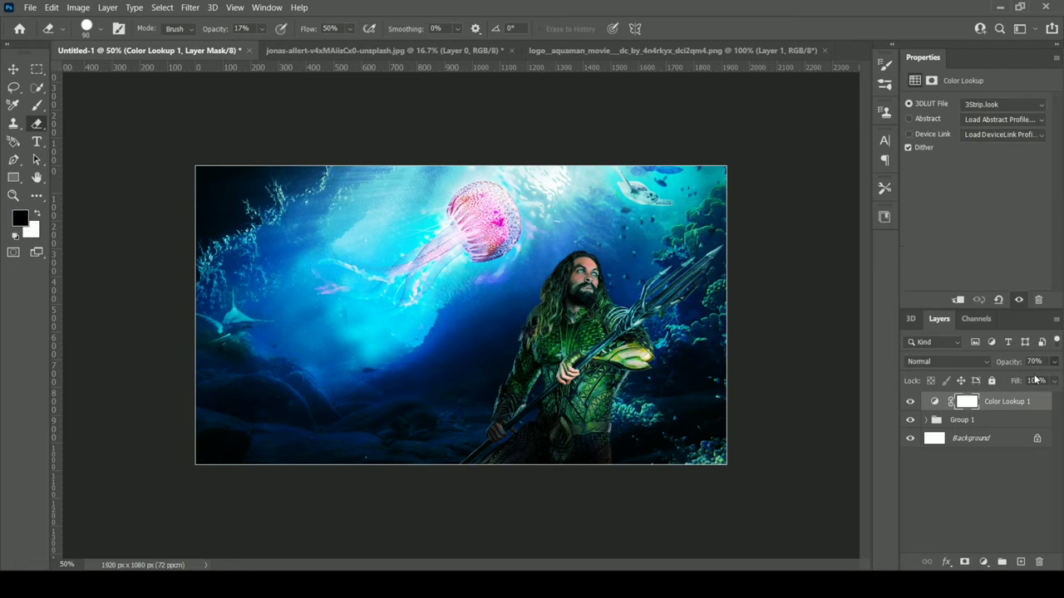
left_click(989, 469)
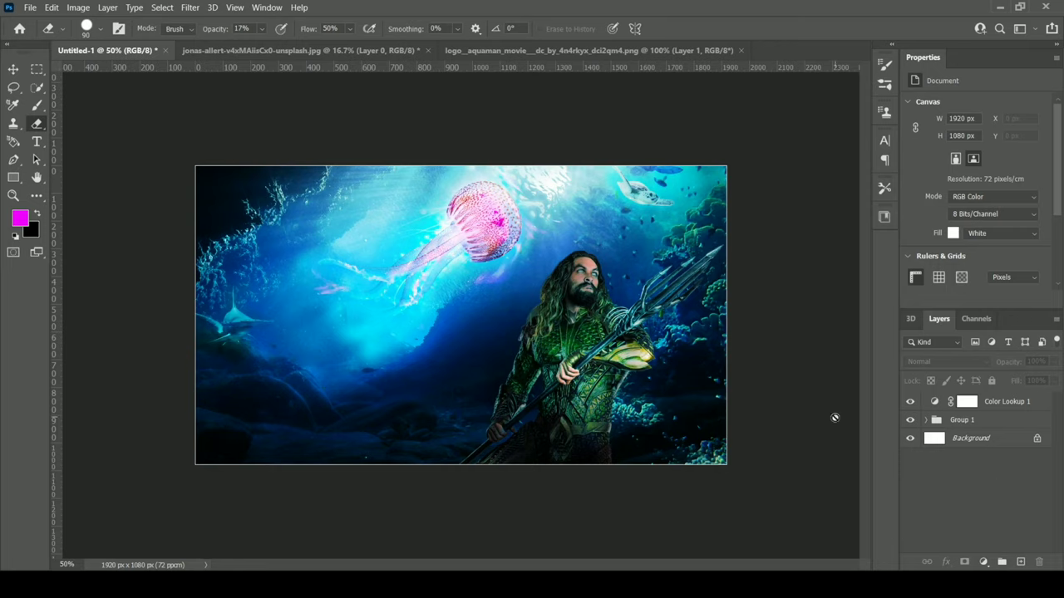
- Preview the composite in Full Screen Mode with zoom and pan, then save it as Untitled-1rr.psd
key("f")
key("f")
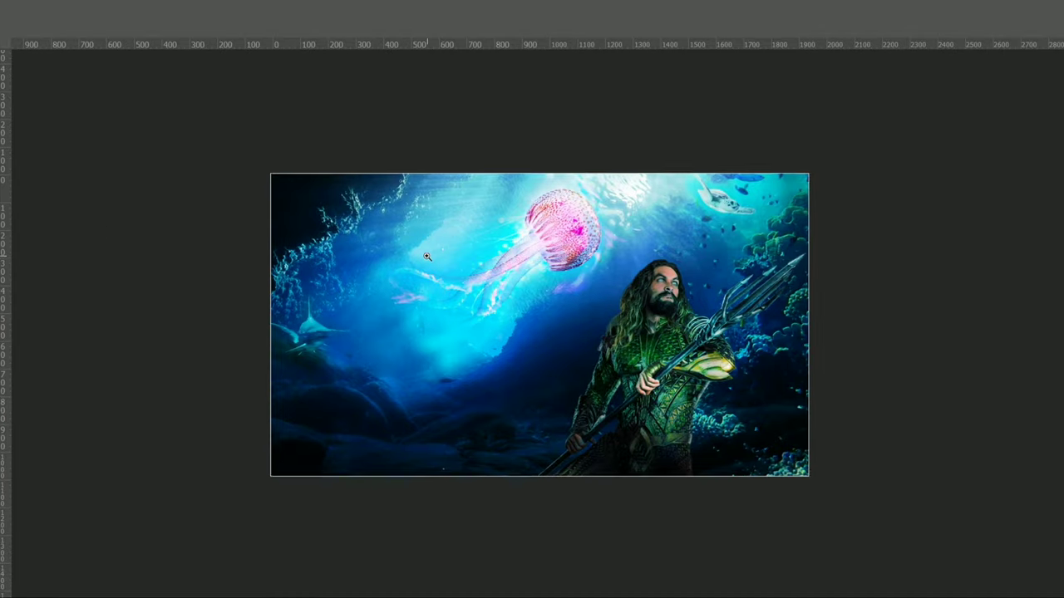
scroll(33, 171, "up", 2)
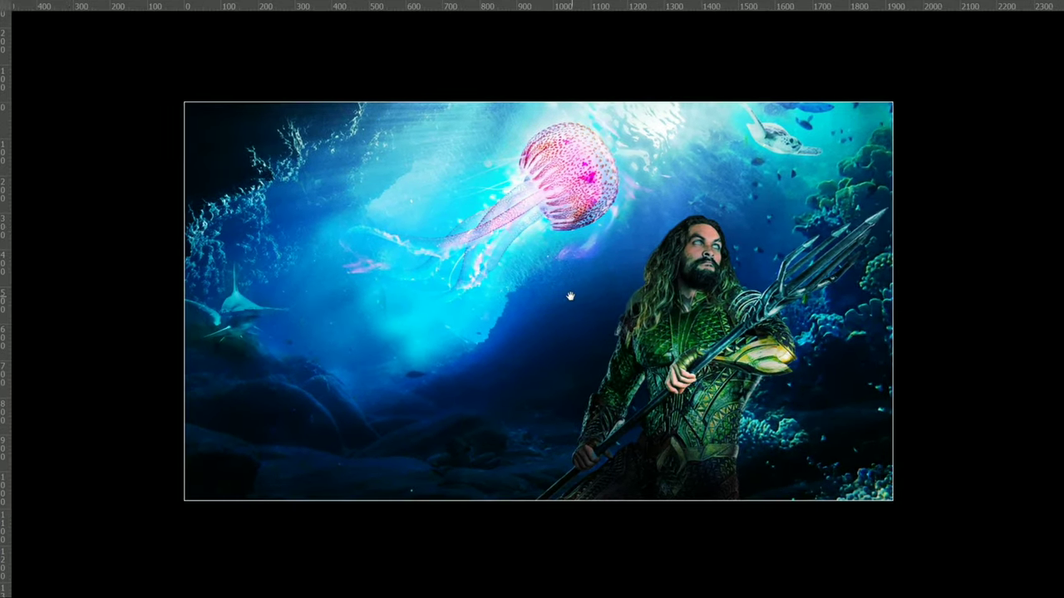
scroll(538, 319, "up", 2)
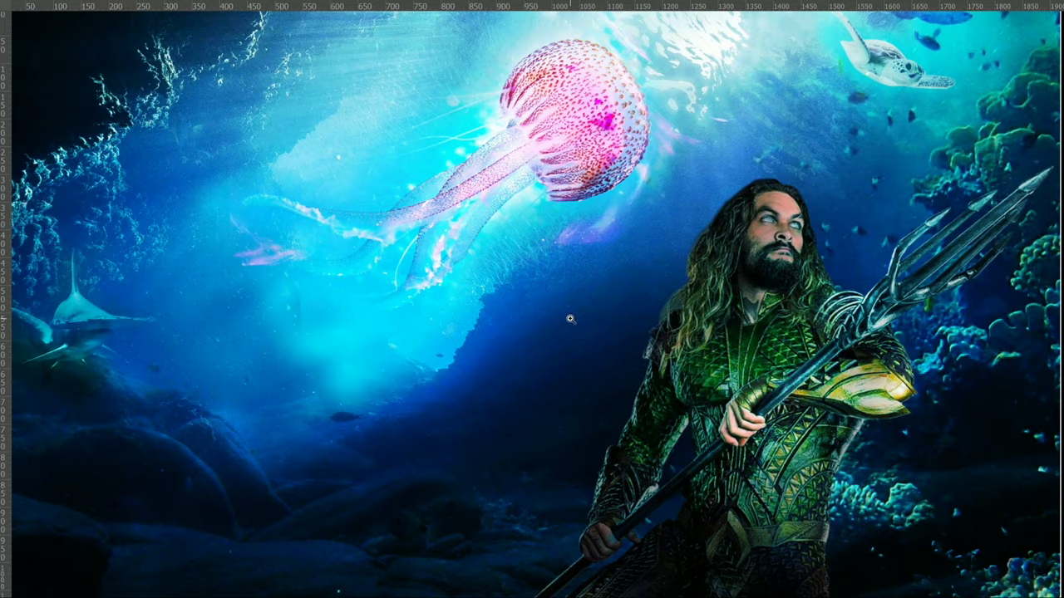
scroll(571, 320, "down", 2)
left_click_drag(513, 308, 515, 294)
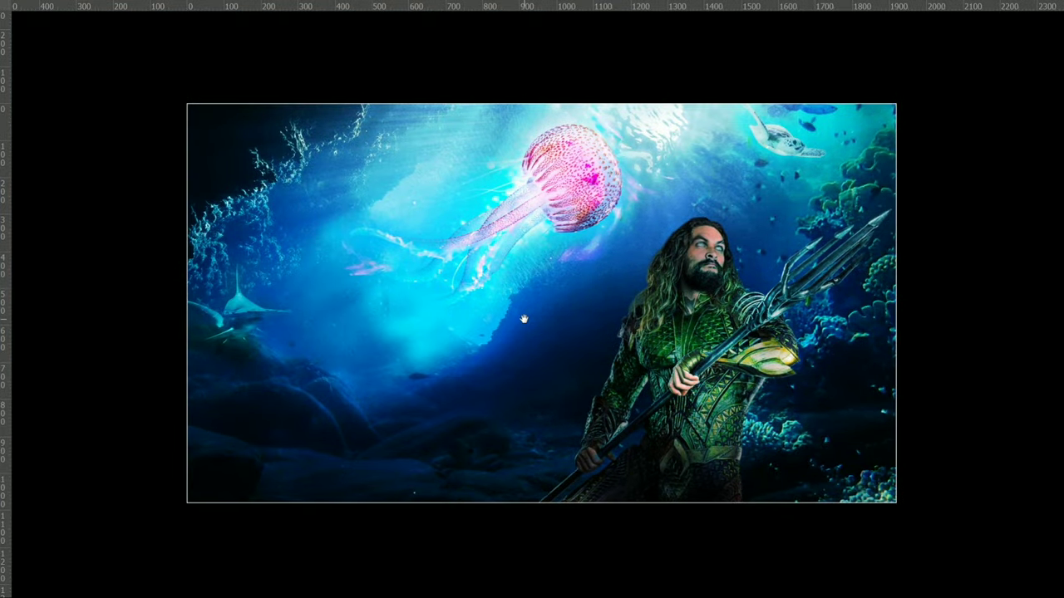
key("Escape")
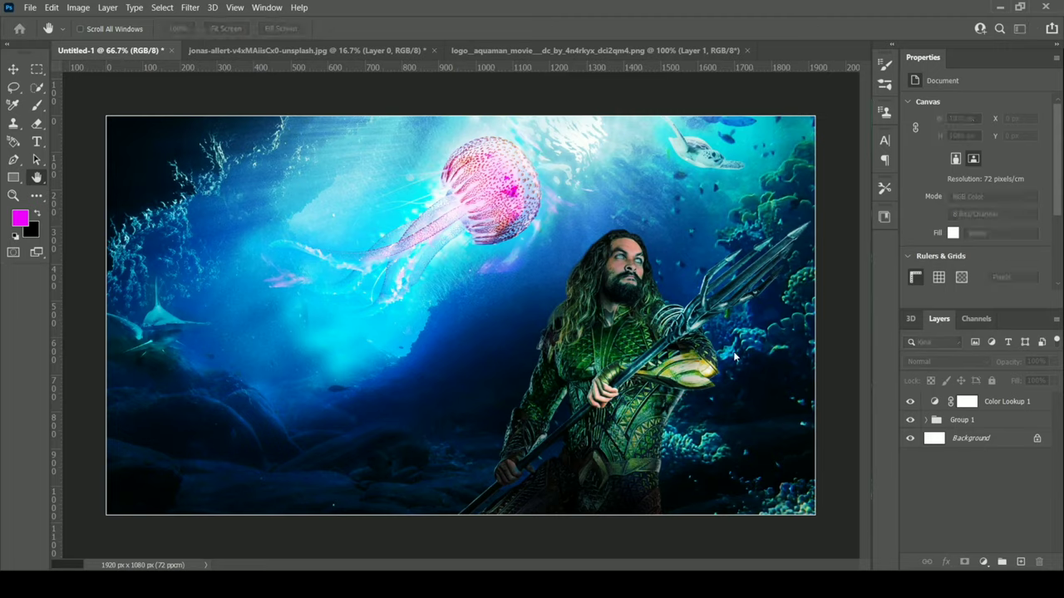
key("ctrl+s")
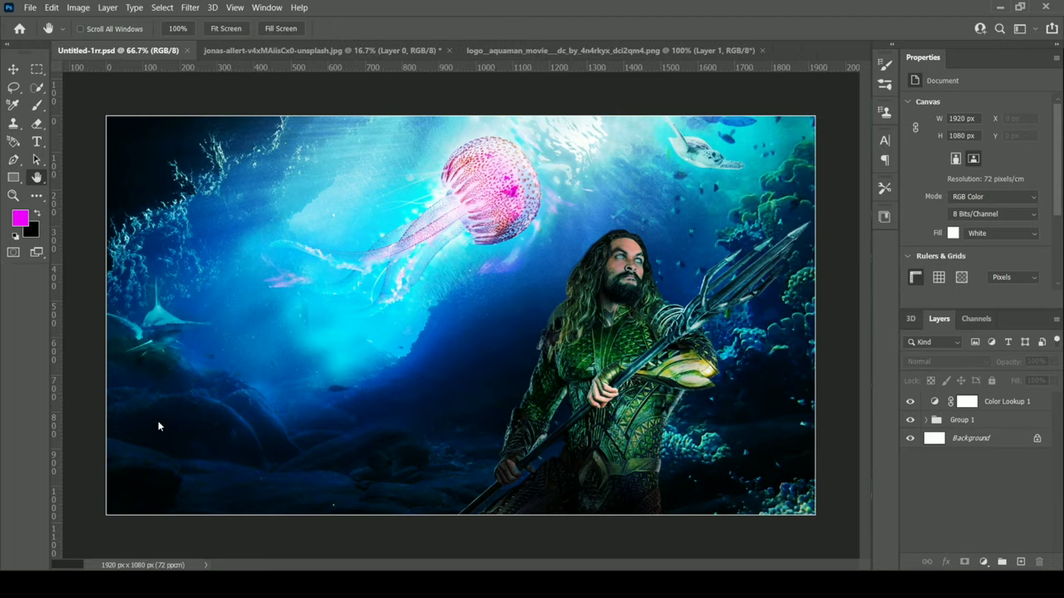